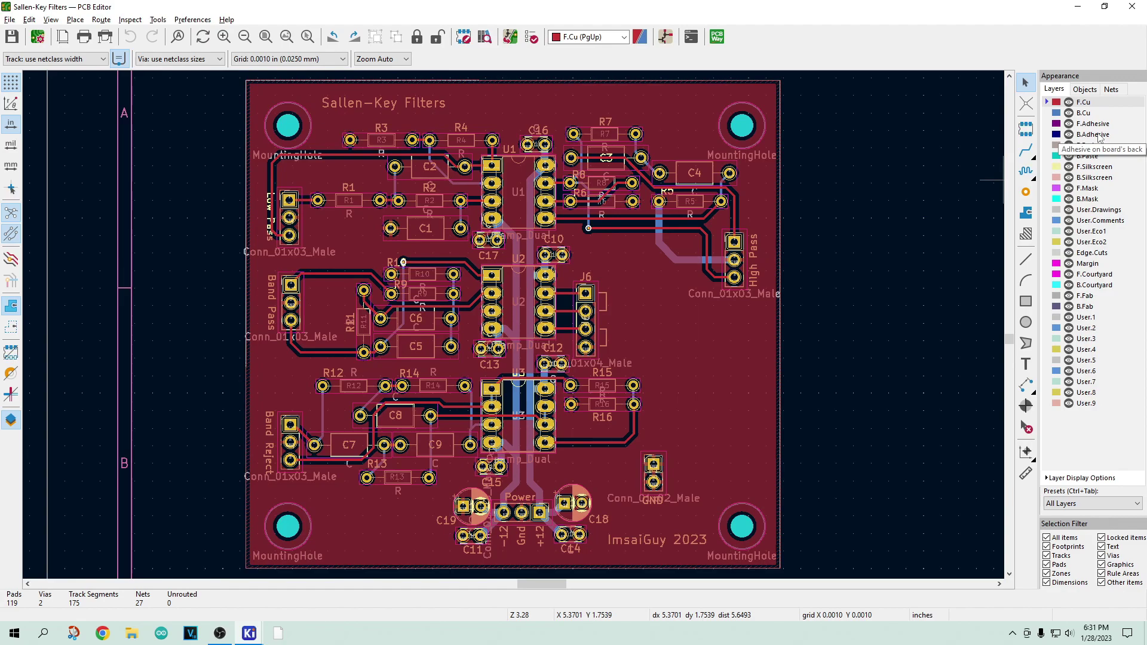
# - Hide the F.Adhesive, B.Adhesive, F.Paste and B.Paste layers
pyautogui.click(1069, 124)
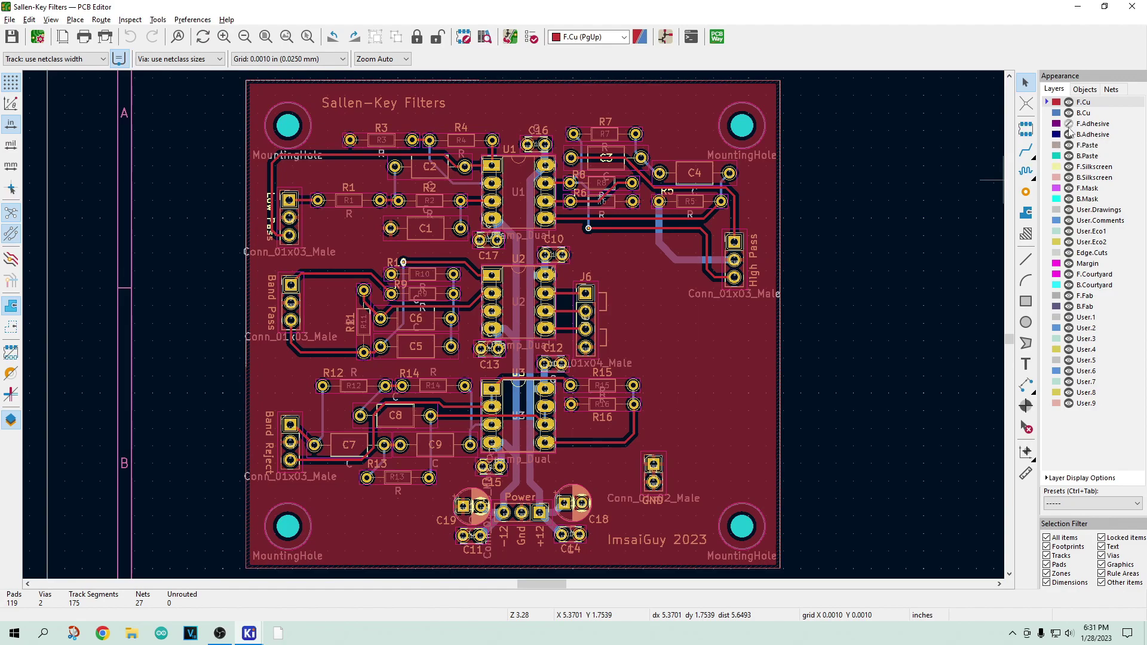
pyautogui.click(1068, 134)
pyautogui.click(1069, 147)
pyautogui.click(1068, 156)
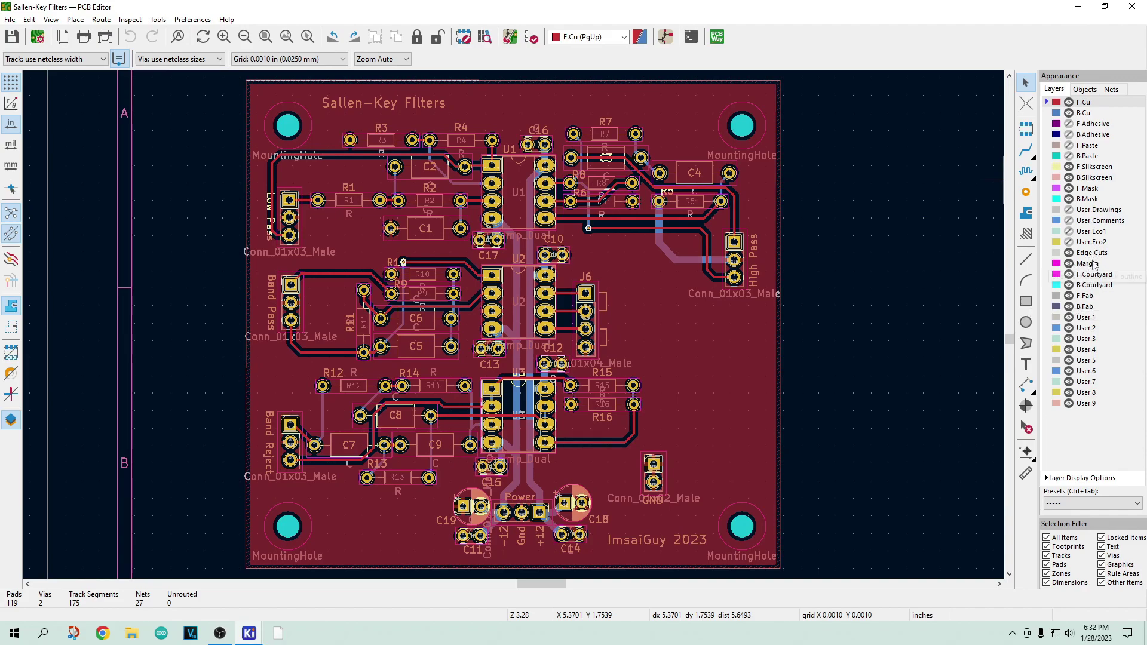
# - Hide the front and back courtyard and fabrication layers, plus User.1 through User.3
pyautogui.click(1069, 275)
pyautogui.click(1069, 295)
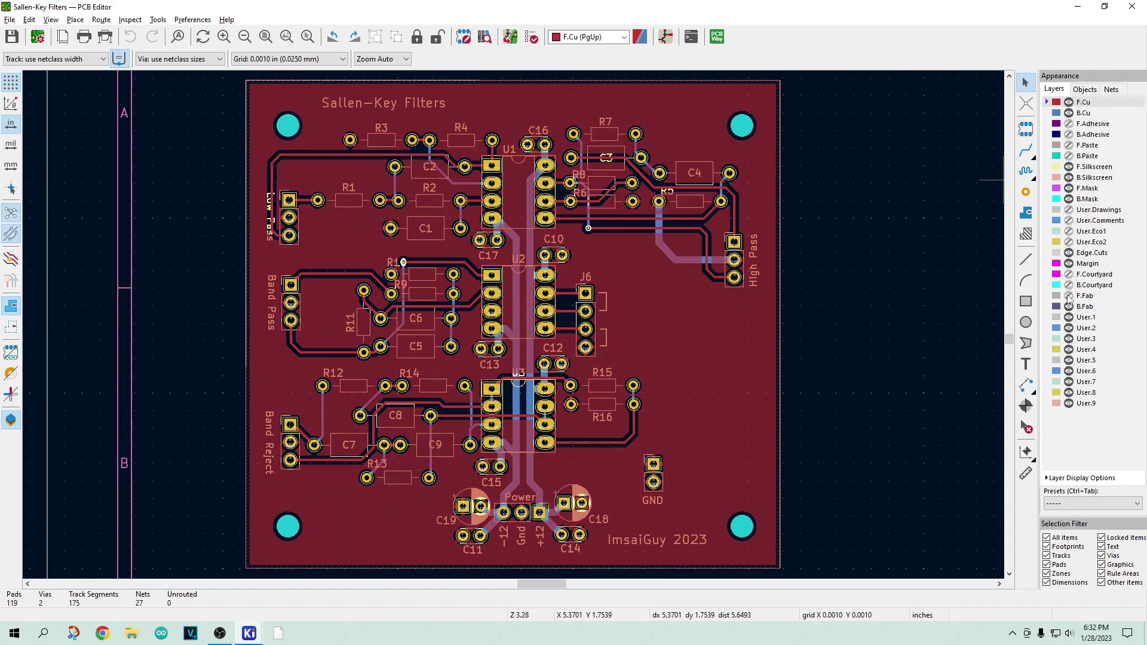
pyautogui.click(1069, 317)
pyautogui.click(1069, 328)
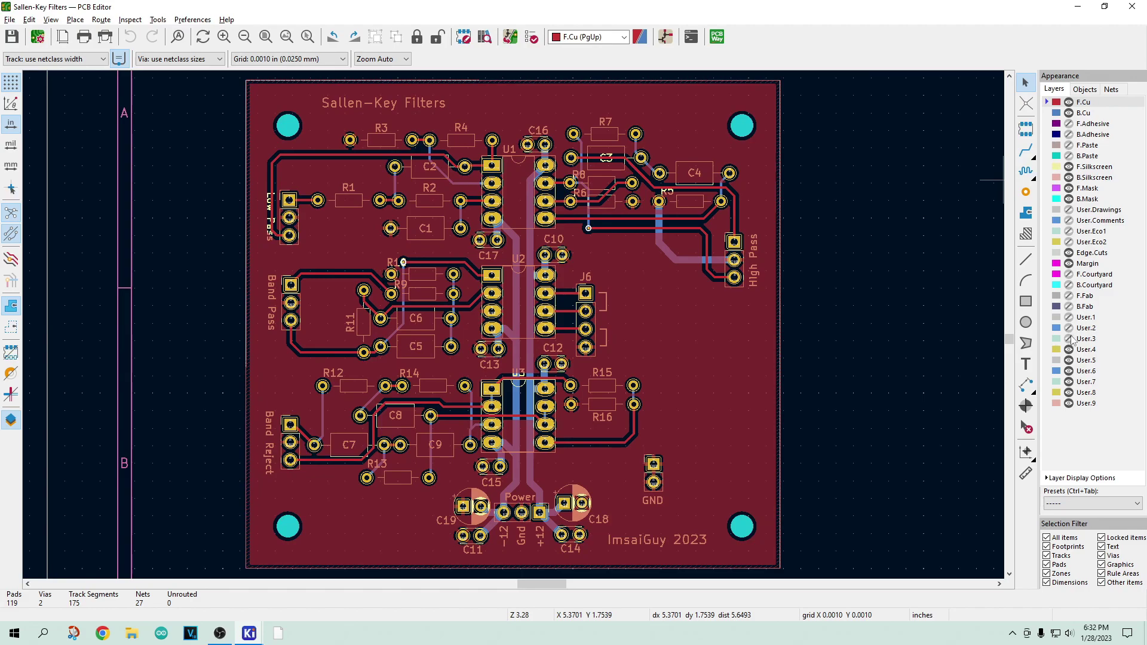
# - Isolate the F.Cu artwork by hiding B.Cu, both silkscreens, both masks, Edge.Cuts and Margin
pyautogui.click(1068, 113)
pyautogui.click(1068, 167)
pyautogui.click(1068, 188)
pyautogui.click(1069, 199)
pyautogui.click(1068, 253)
pyautogui.click(1069, 264)
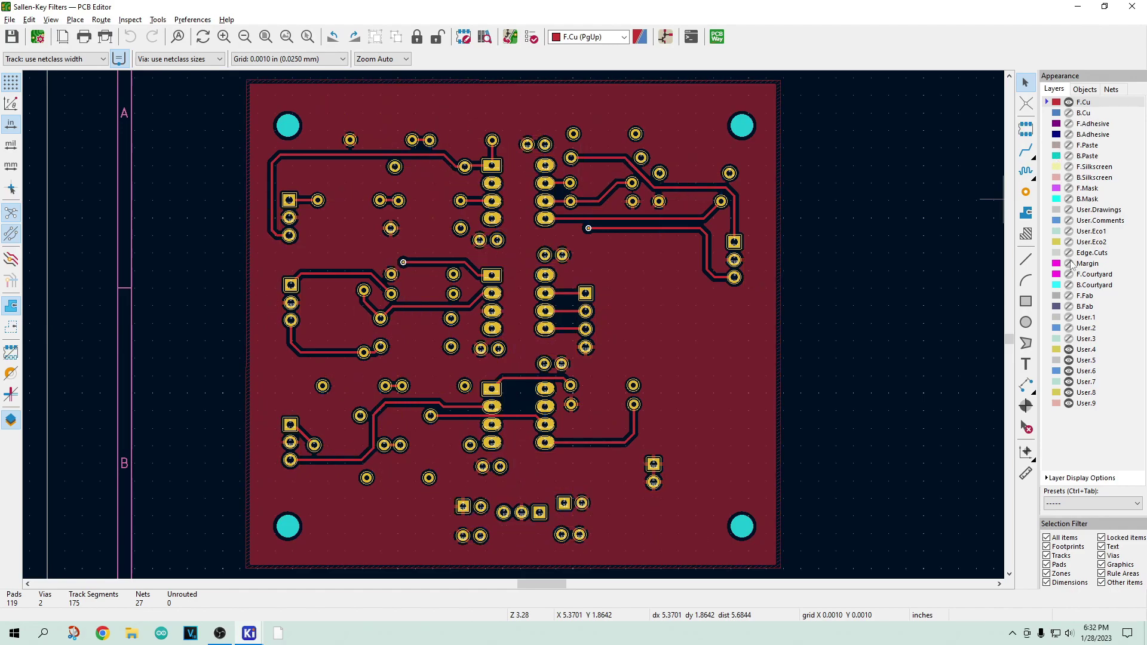
# - Swap the F.Cu display for B.Cu to view the back copper alone, and hide it again
pyautogui.click(1068, 103)
pyautogui.click(1068, 113)
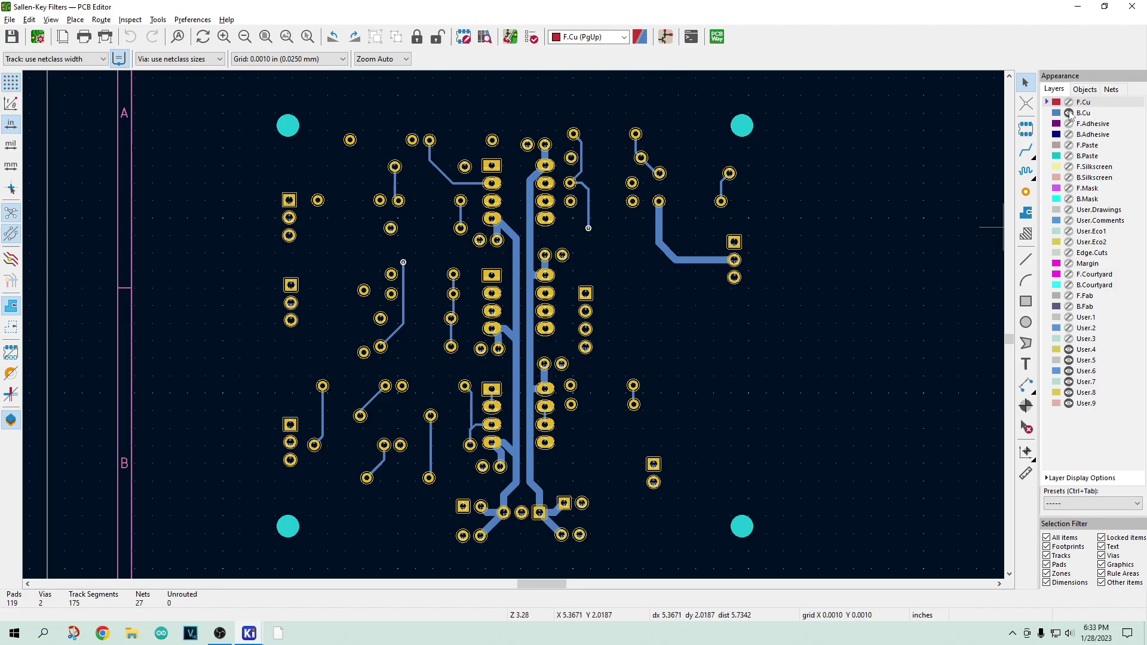
pyautogui.click(1068, 113)
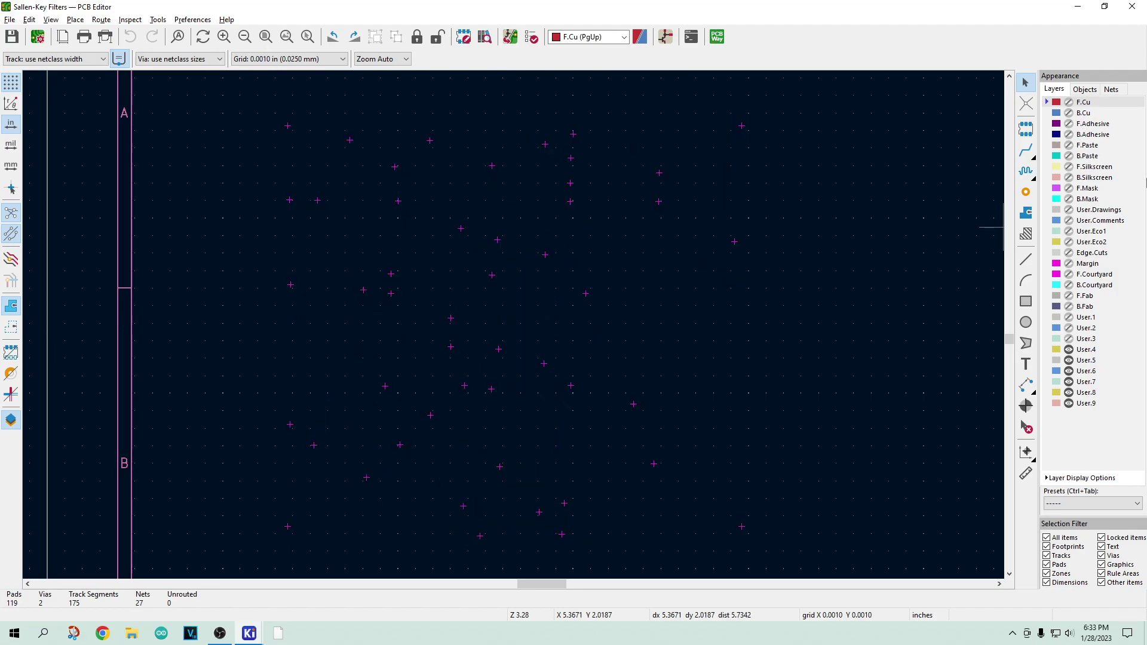
# - Show the F.Silkscreen and B.Silkscreen layers in turn to inspect their artwork, and hide both again
pyautogui.click(1068, 167)
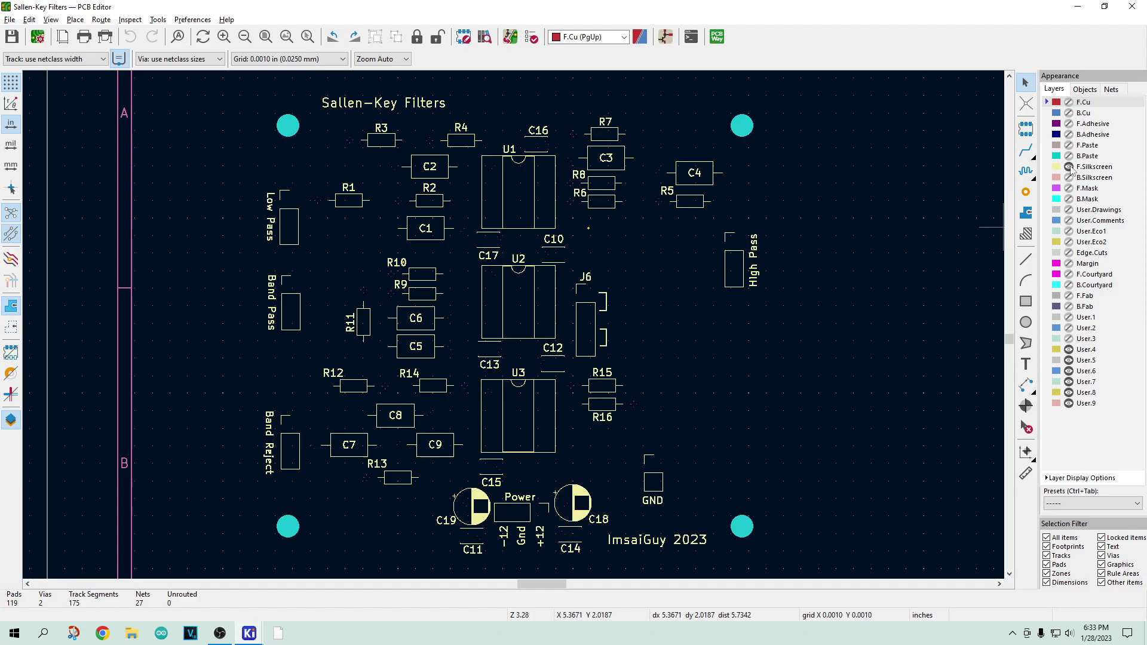
pyautogui.click(1069, 167)
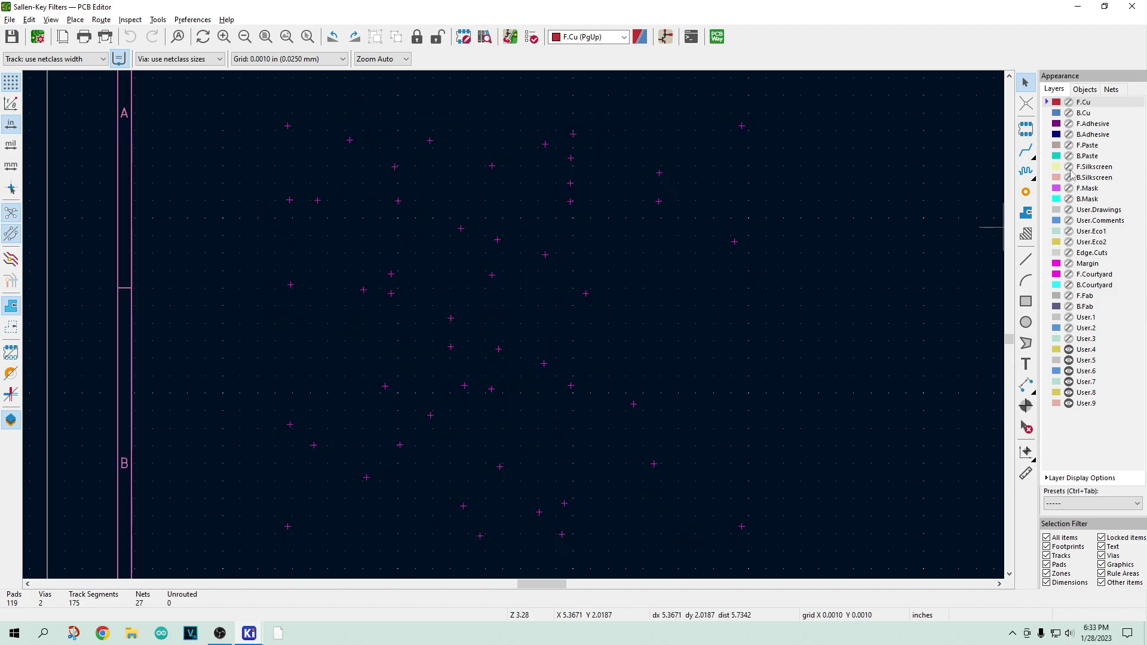
pyautogui.click(1069, 178)
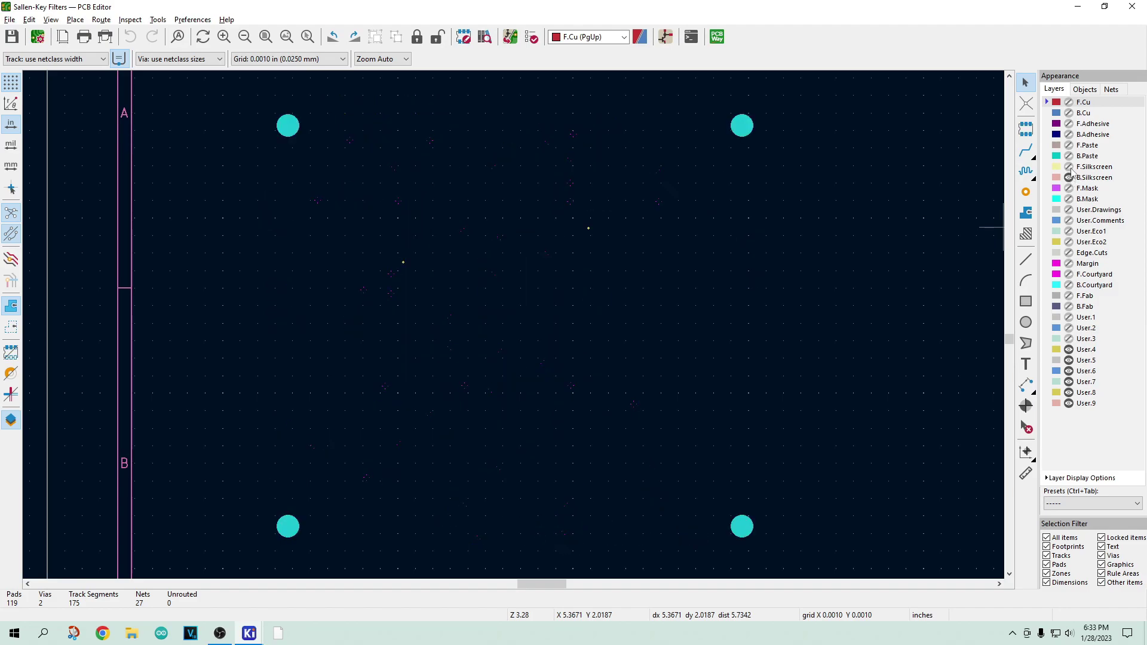
pyautogui.click(1069, 168)
pyautogui.click(1078, 177)
pyautogui.click(1069, 167)
pyautogui.click(1068, 177)
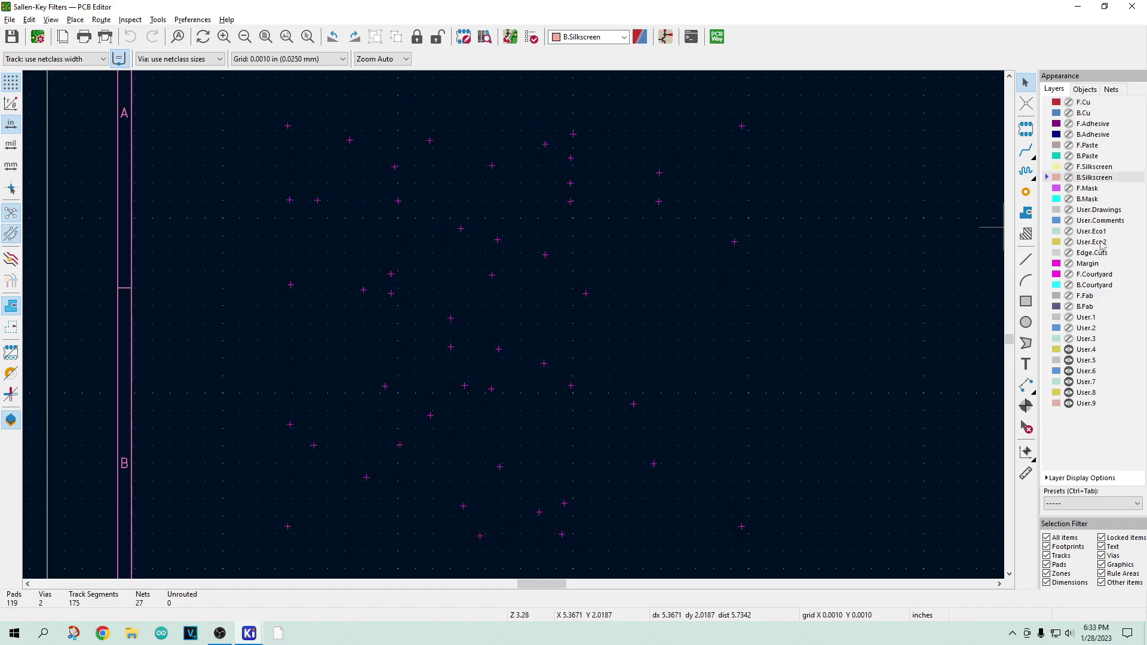
# - Show the Edge.Cuts board outline on its own, and restore the visibility of all layers
pyautogui.click(1068, 252)
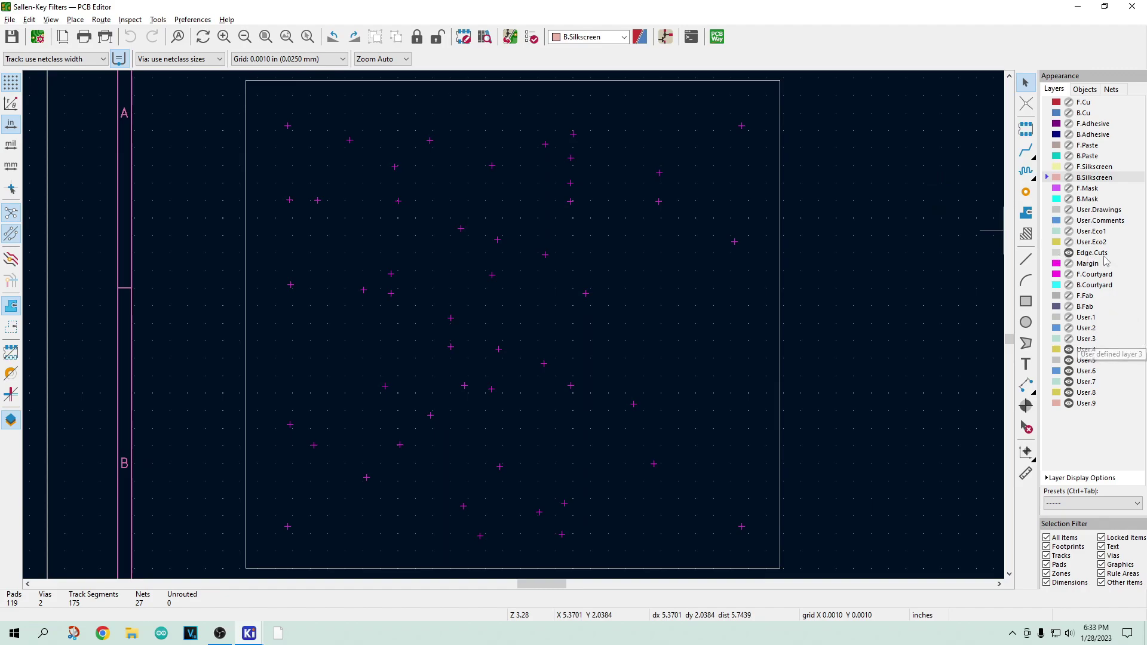
pyautogui.rightClick(1080, 105)
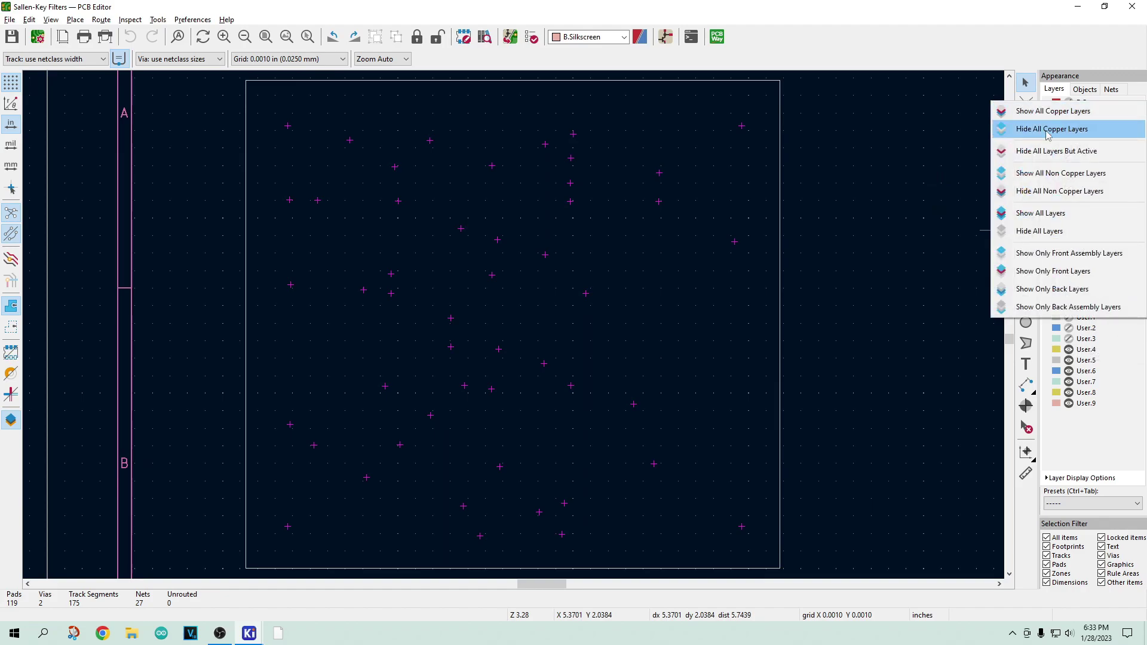
pyautogui.click(1040, 213)
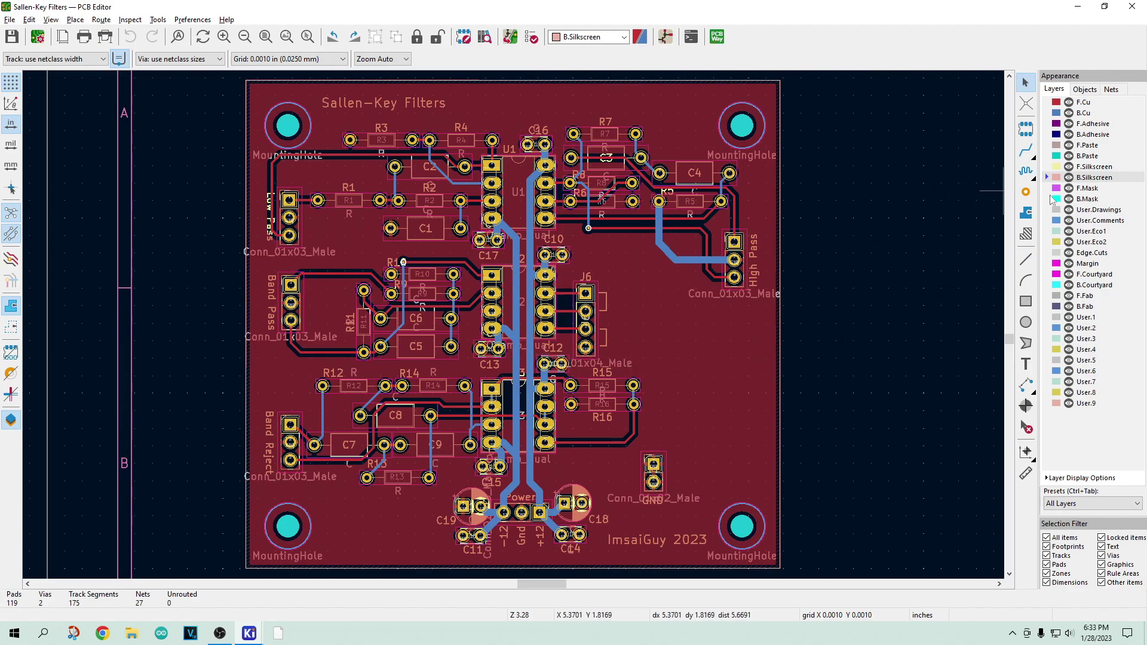
# - Hide all layers, make only F.Cu visible again, and display the copper zones as outlines
pyautogui.click(1068, 167)
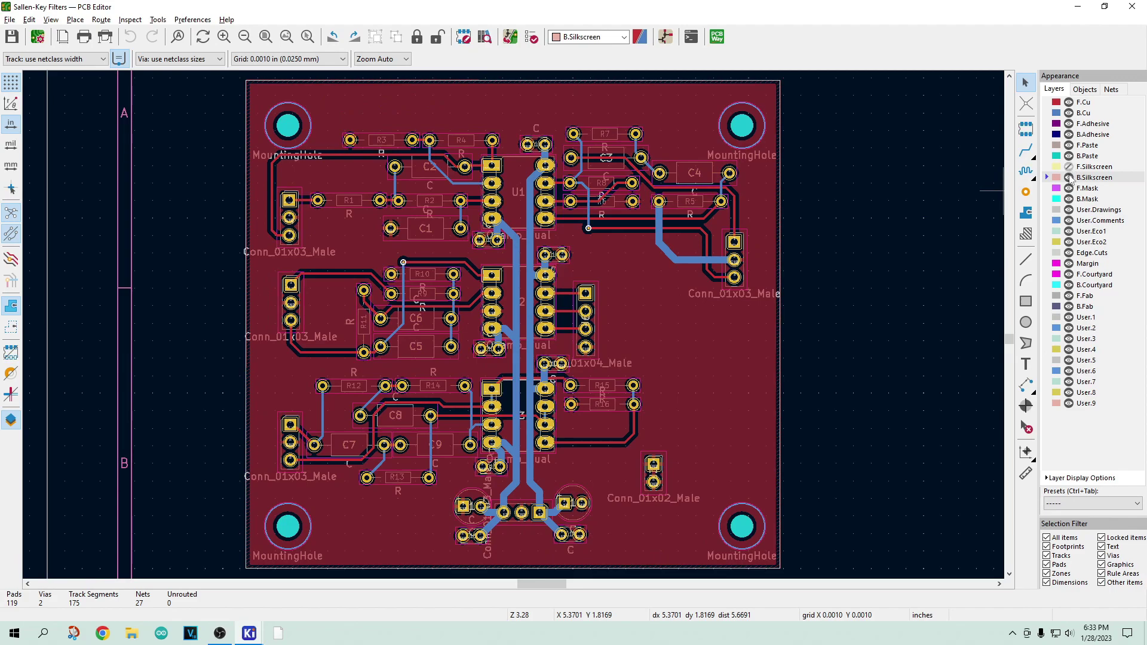
pyautogui.rightClick(1074, 107)
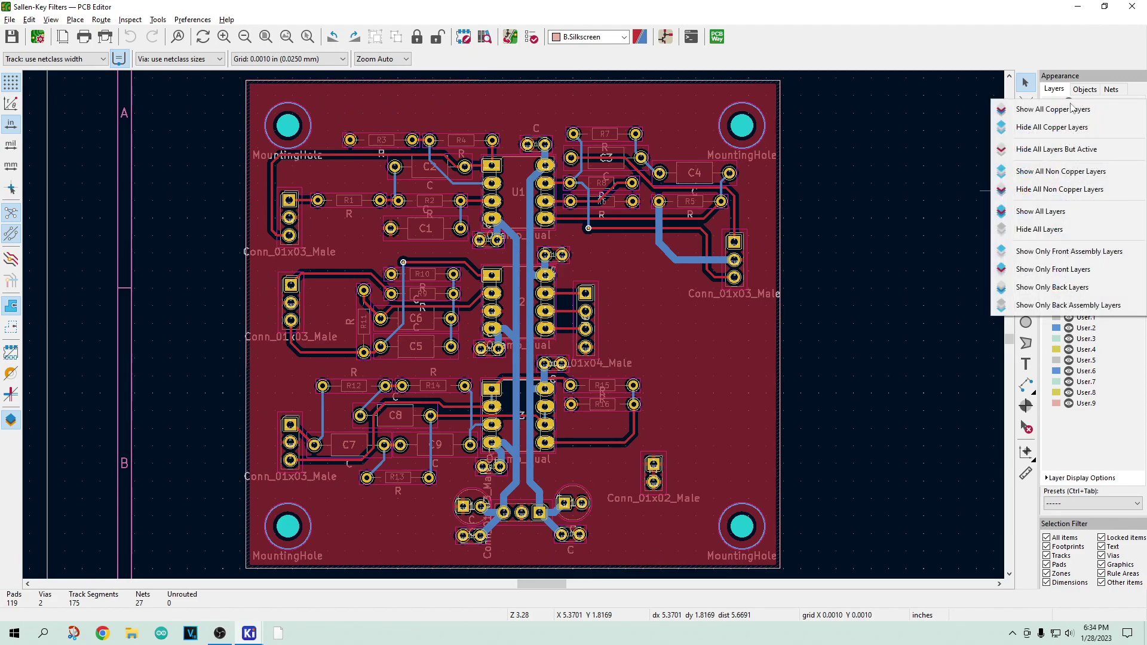
pyautogui.click(1046, 229)
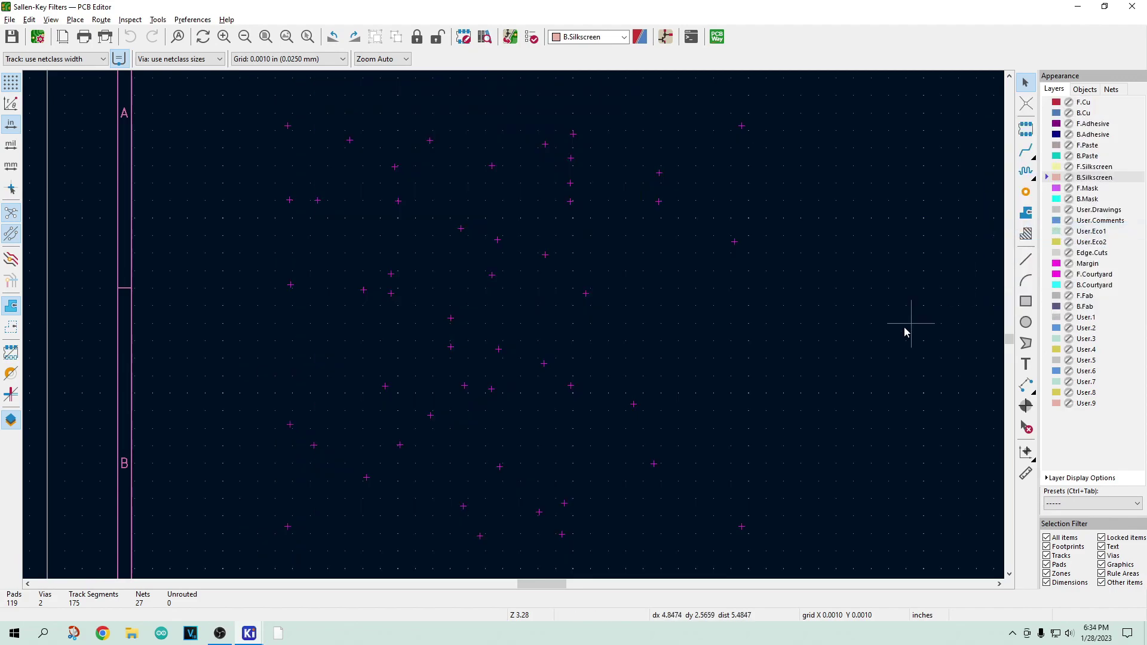
pyautogui.click(1069, 102)
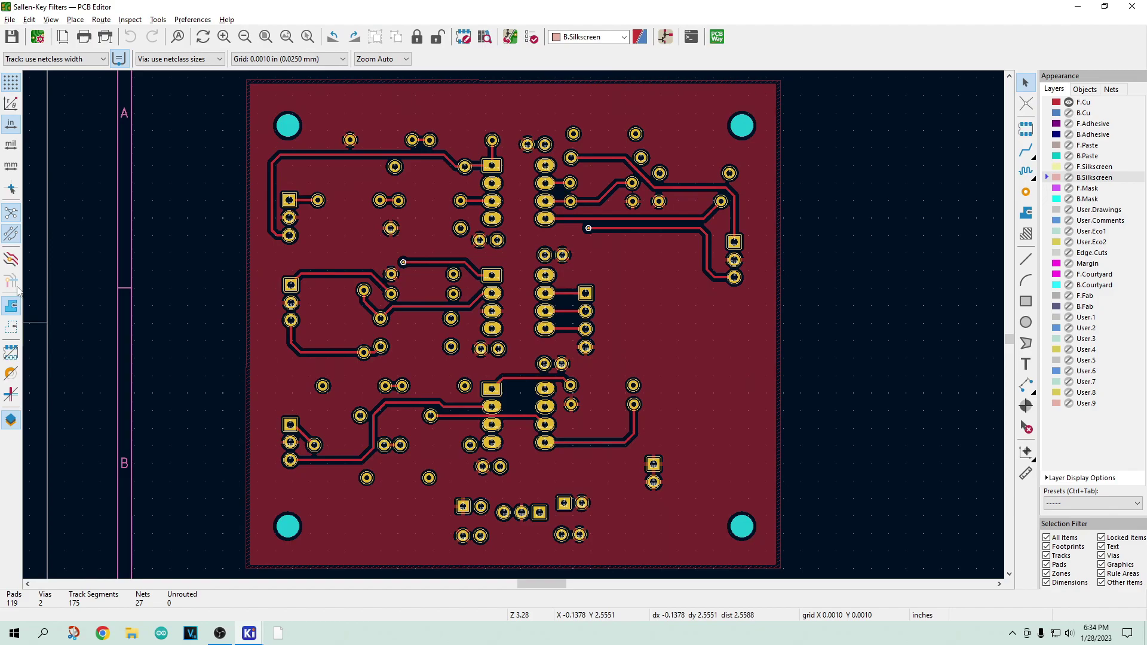
pyautogui.click(12, 327)
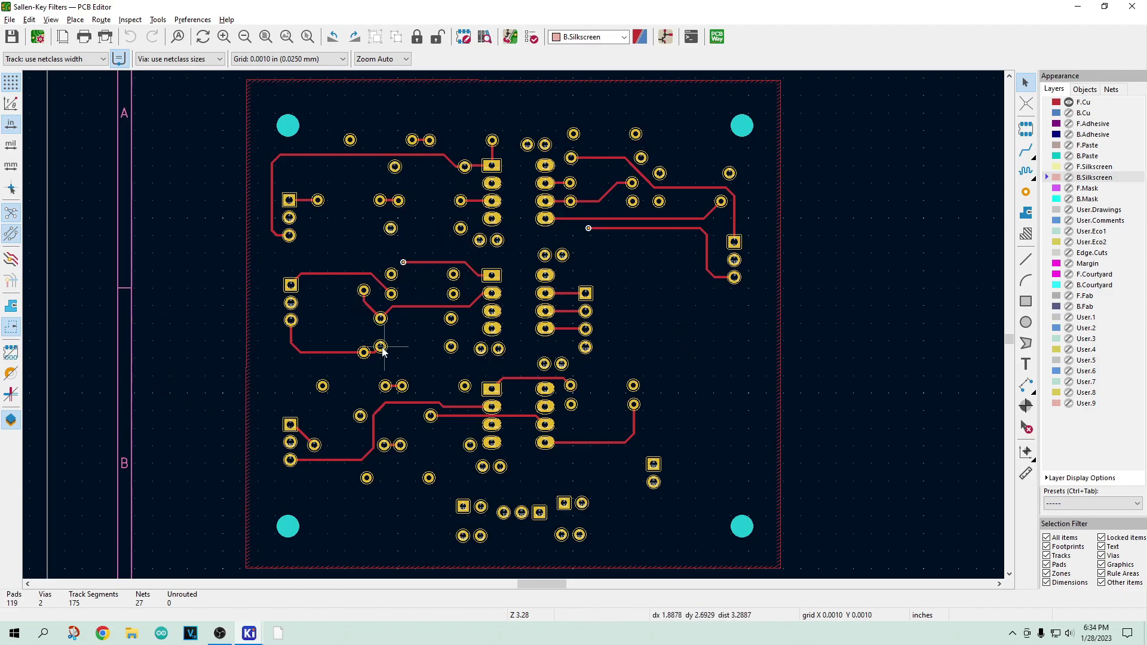
# - Delete the entire F.Cu track between C2's pad 2 and the third pin of the Low Pass connector
pyautogui.scroll(2, 332, 169)
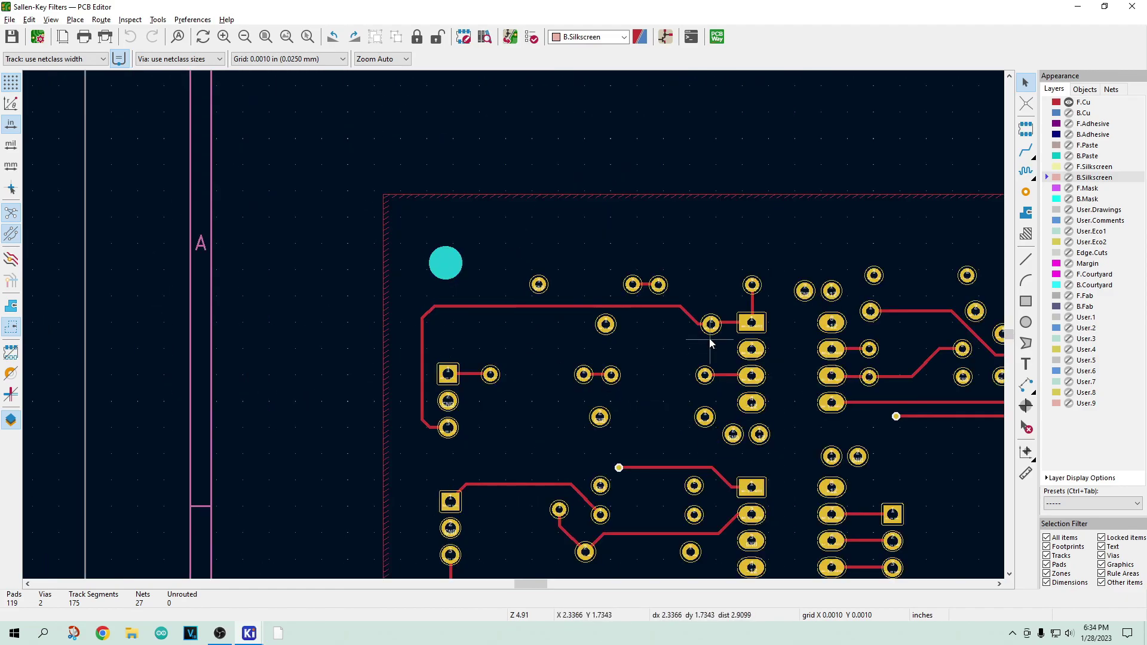
pyautogui.click(554, 306)
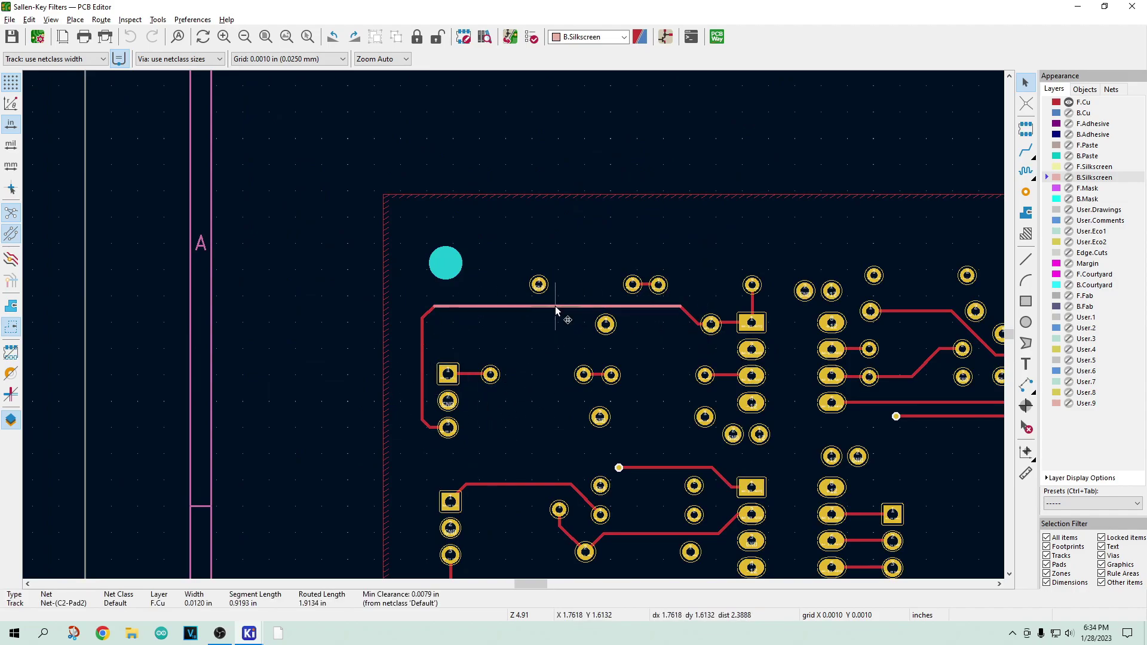
pyautogui.press('u')
pyautogui.press('Delete')
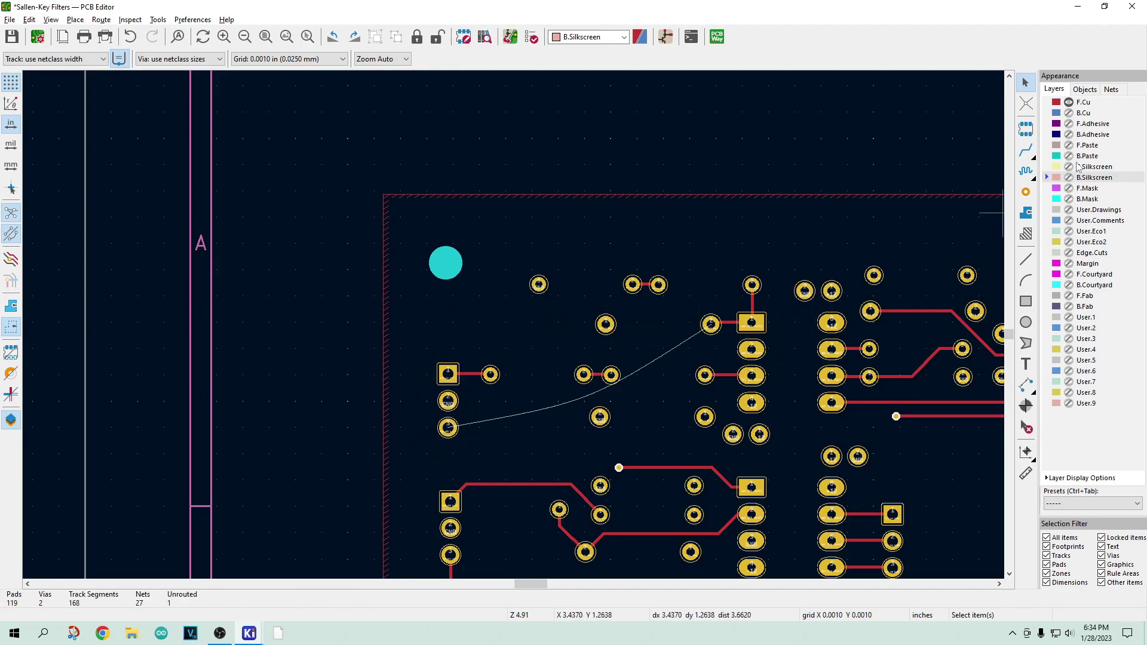
# - Route a new F.Cu track from C2's pad 2 to the Low Pass connector's third pin, passing below the neighbouring pads
pyautogui.click(1025, 151)
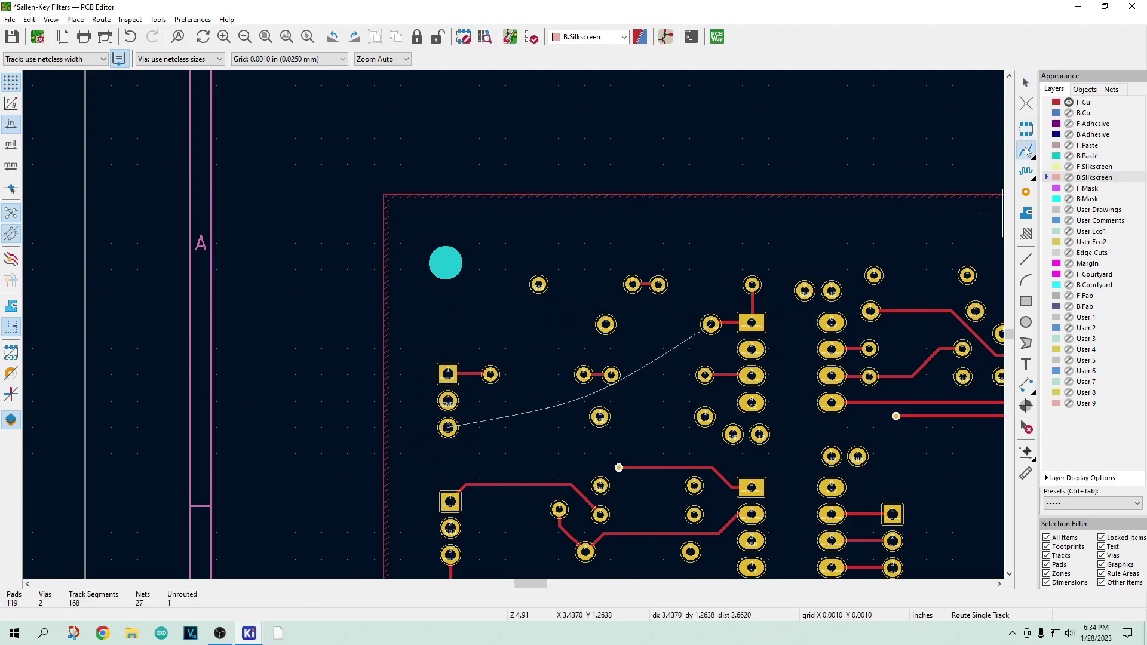
pyautogui.click(1044, 102)
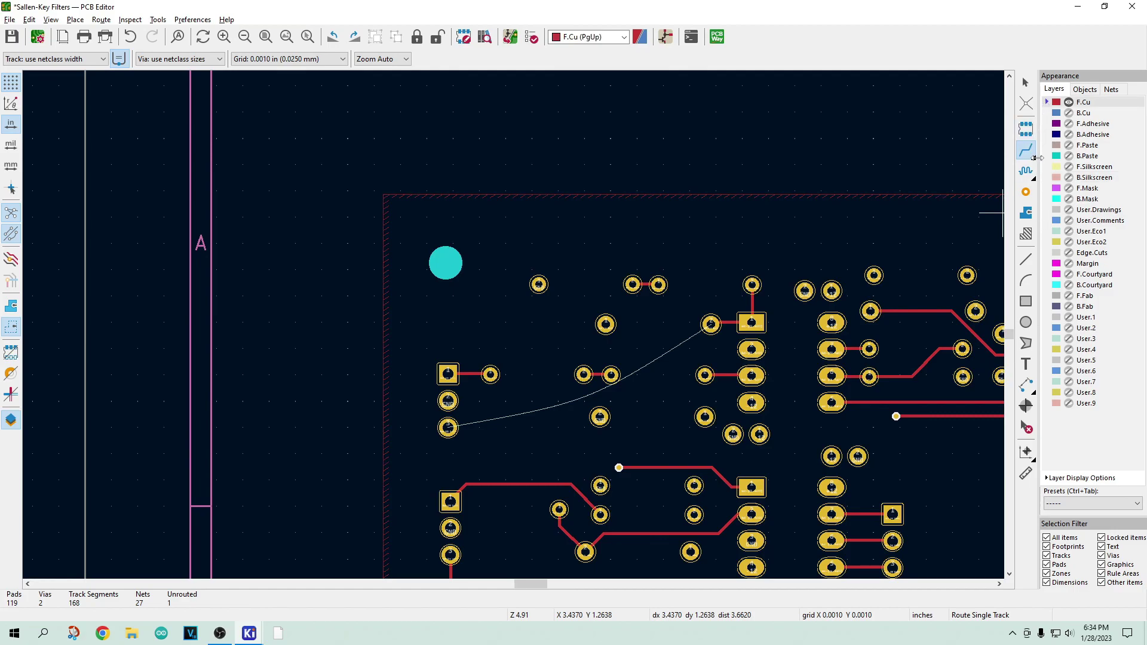
pyautogui.click(710, 324)
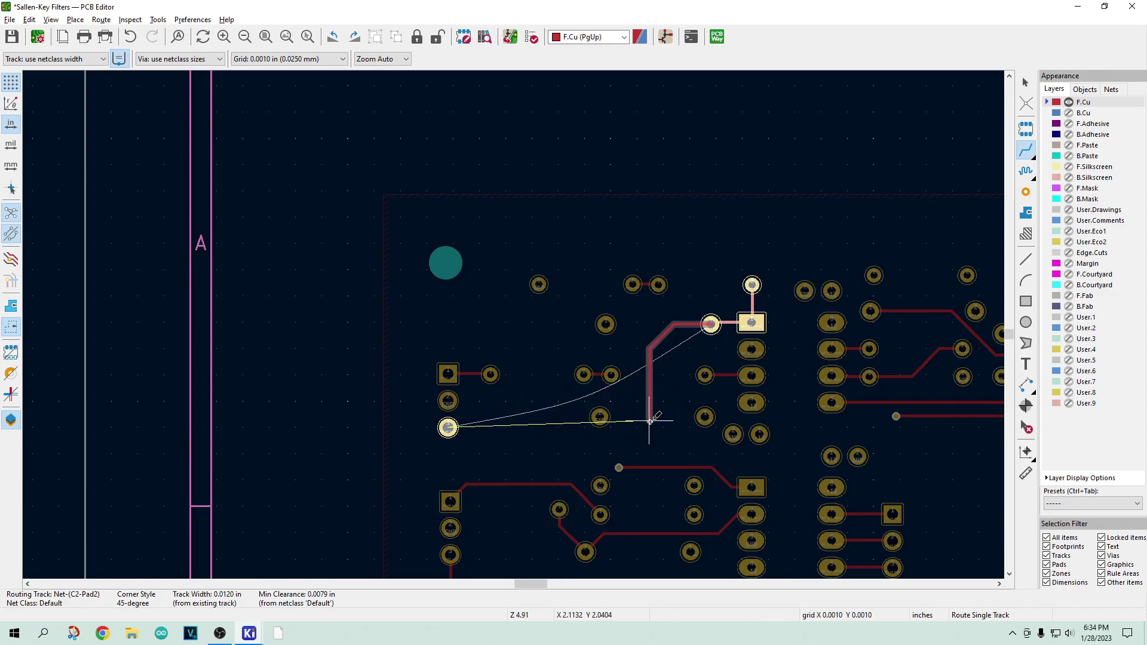
pyautogui.click(448, 428)
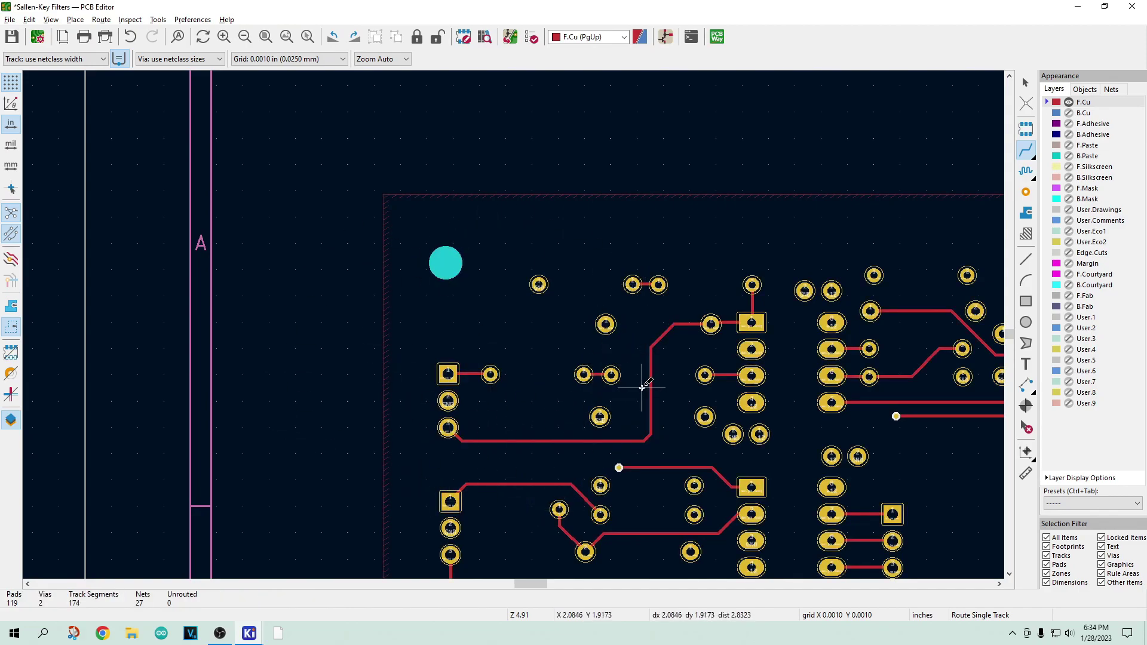
# - Look over the front copper tracks, and switch the display from F.Cu to B.Cu
pyautogui.scroll(-2, 512, 323)
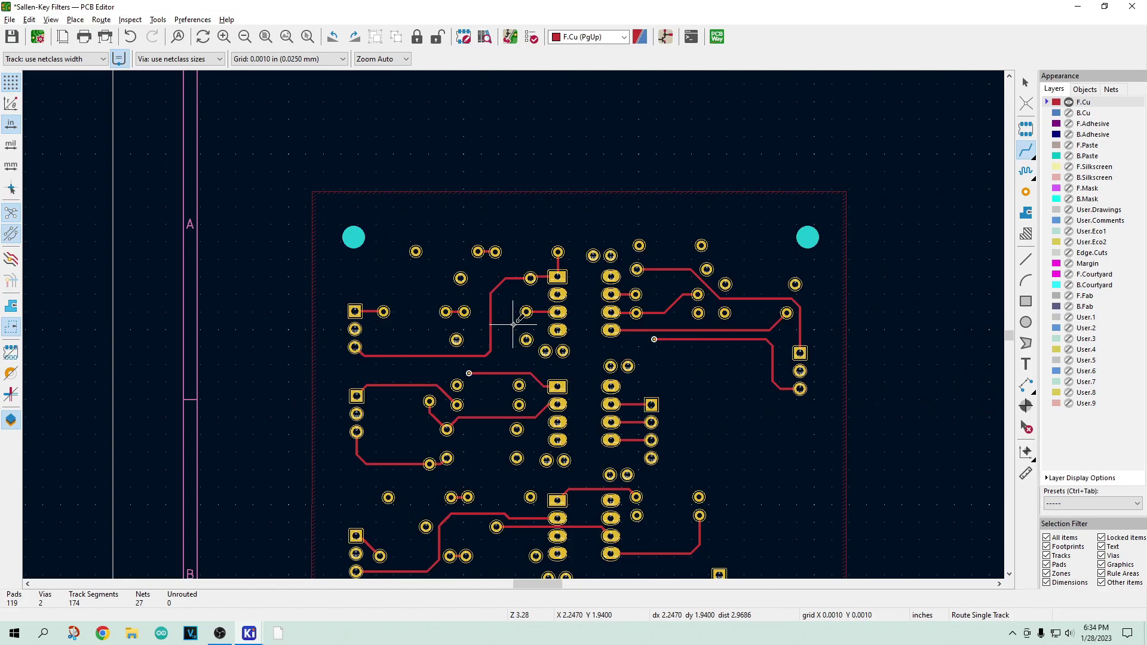
pyautogui.scroll(-2, 513, 323)
pyautogui.scroll(4, 615, 568)
pyautogui.scroll(-2, 561, 366)
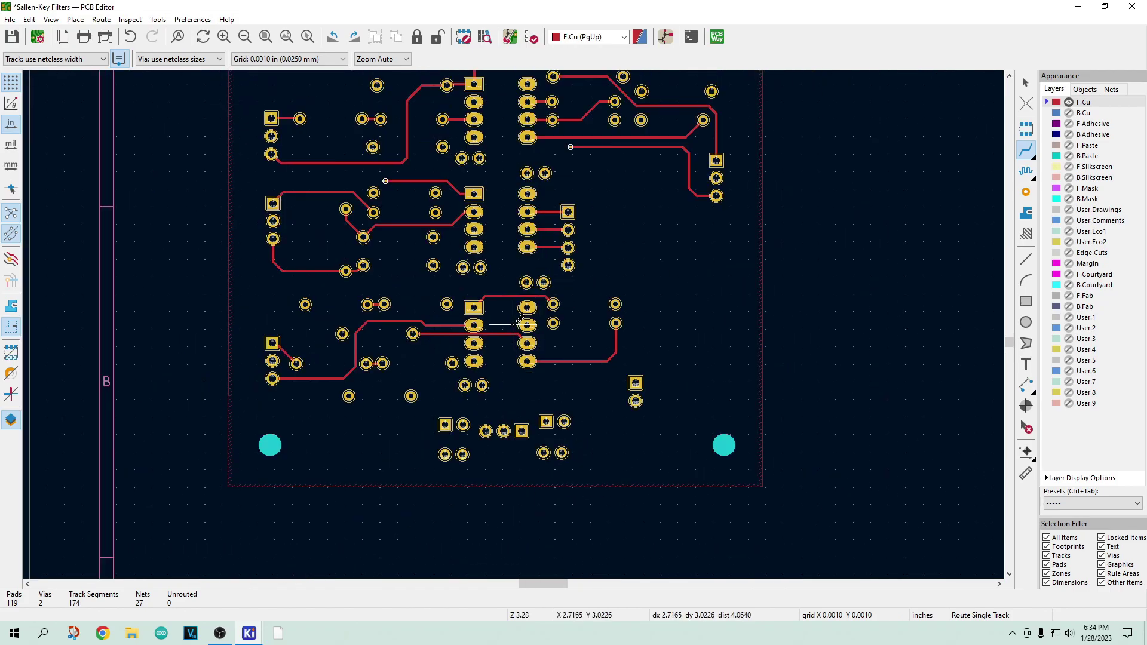
pyautogui.scroll(2, 433, 236)
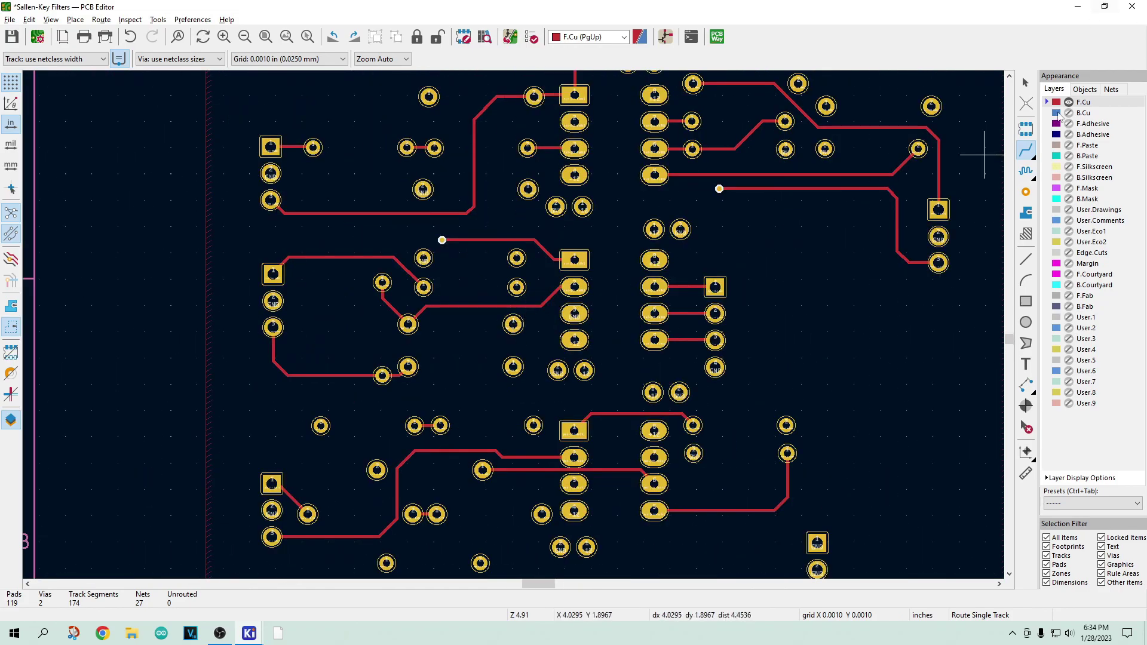
pyautogui.click(1068, 102)
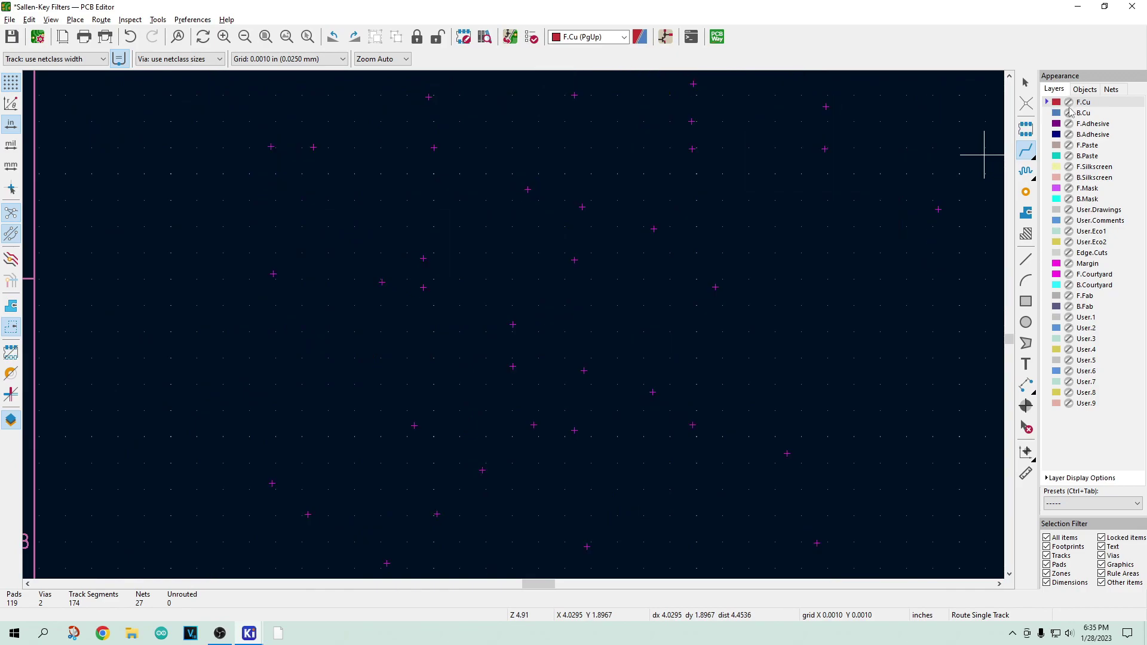
pyautogui.click(1068, 113)
# - Examine the B.Cu tracks across the board, down to the Net-(J4-Pad3) track beside U1's pin 7
pyautogui.scroll(-5, 502, 309)
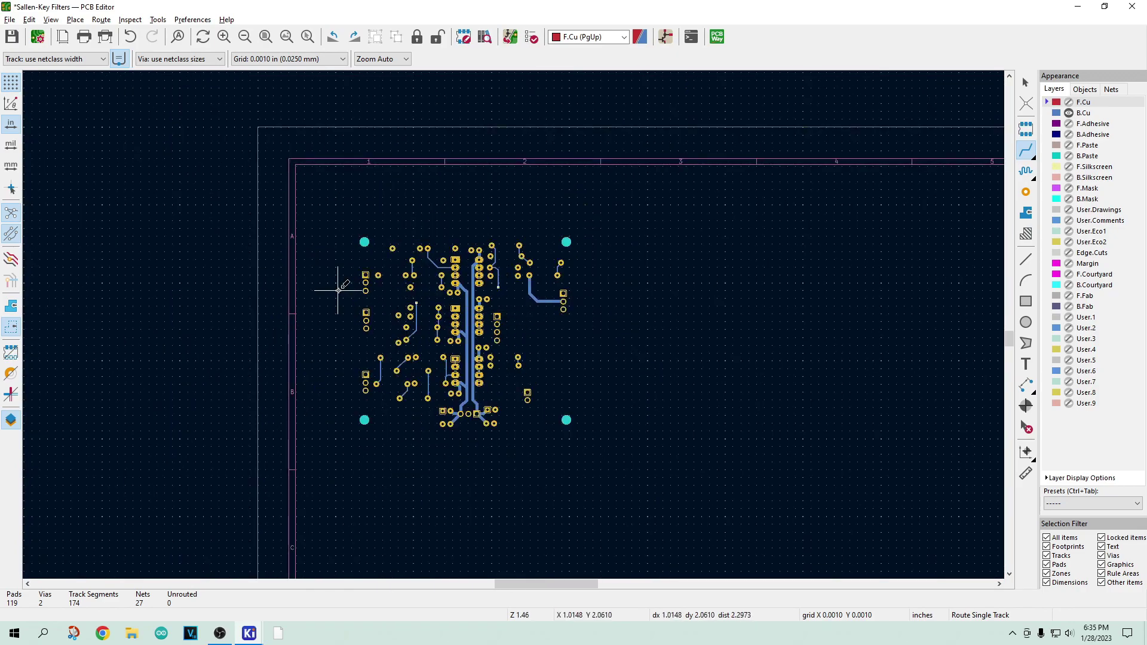
pyautogui.scroll(2, 591, 334)
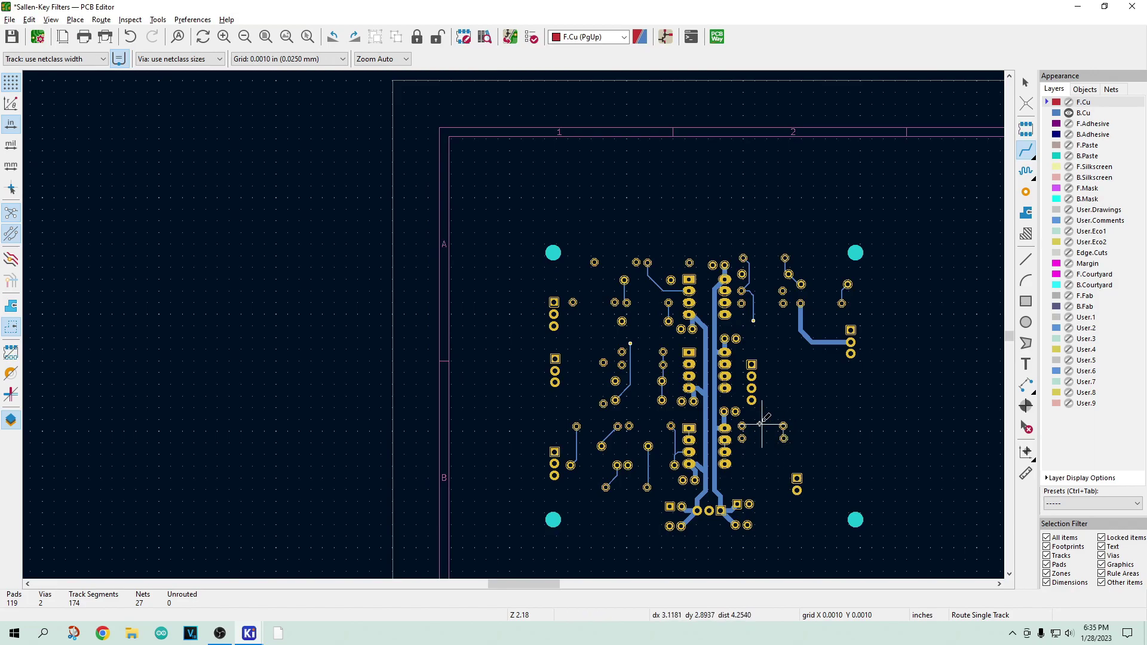
pyautogui.scroll(4, 666, 294)
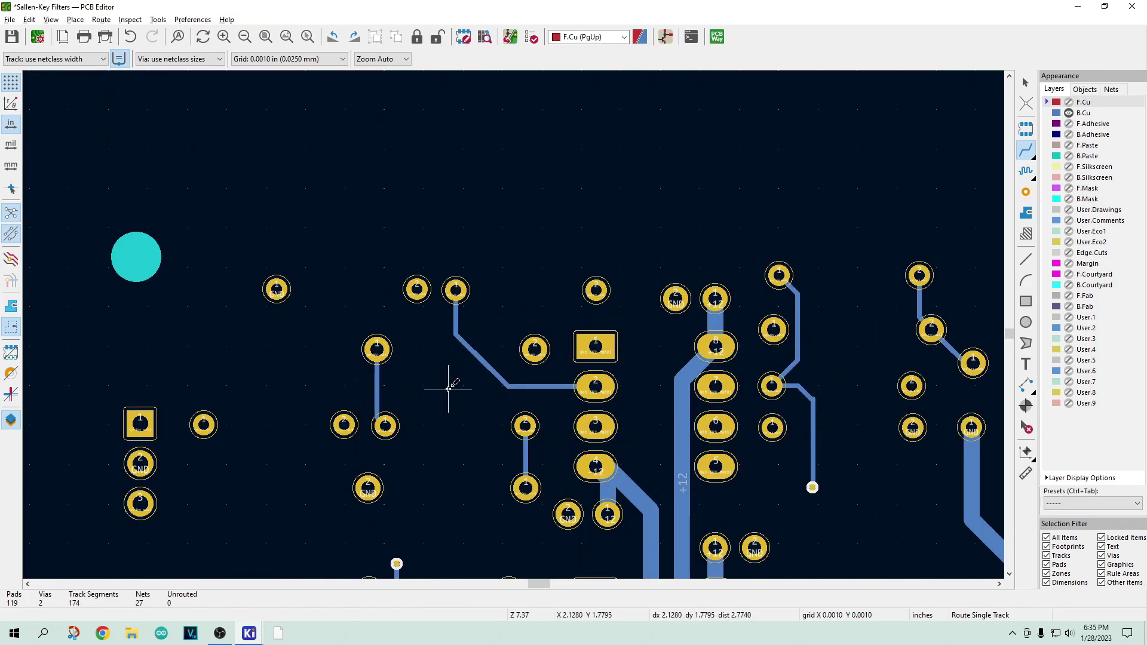
pyautogui.scroll(2, 729, 321)
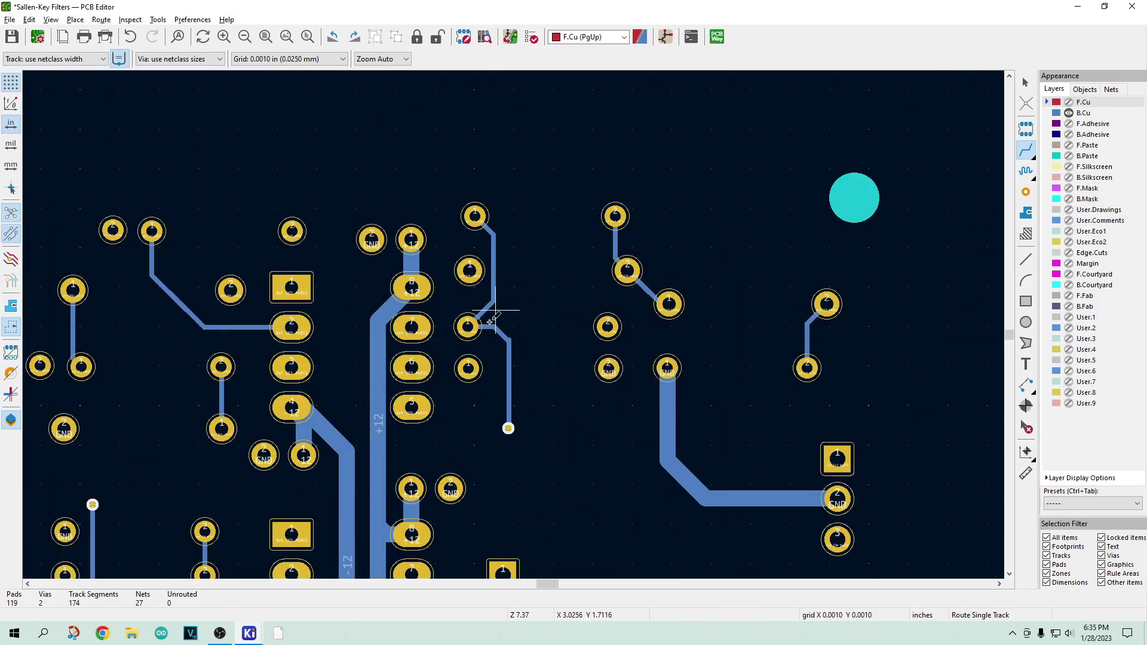
pyautogui.scroll(10, 508, 339)
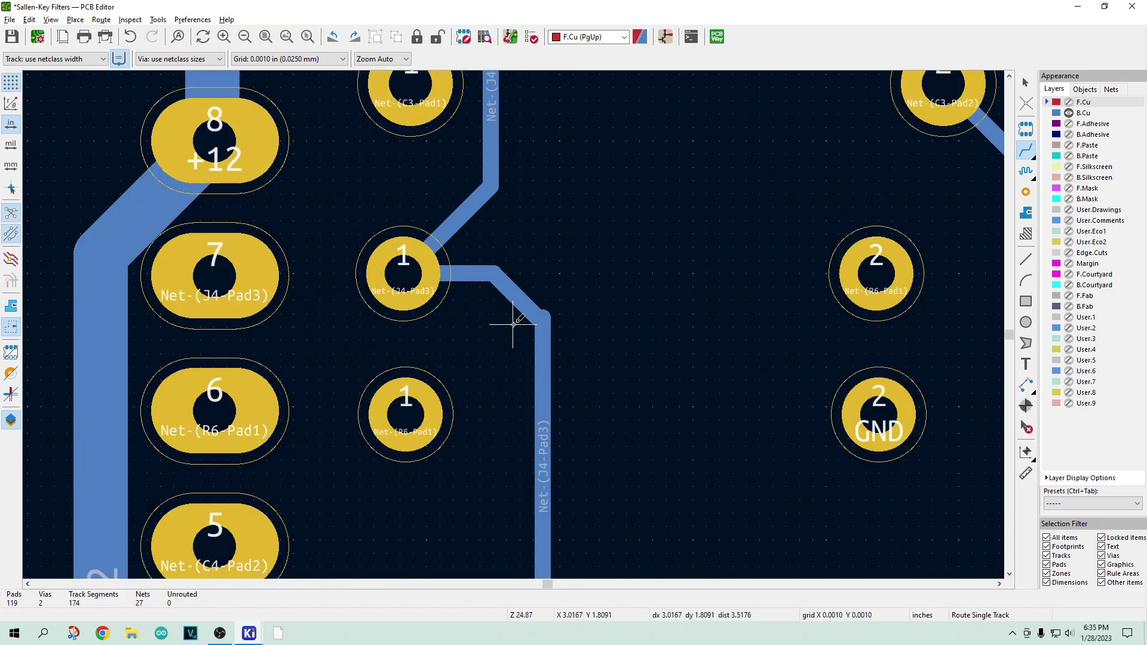
pyautogui.press('pagedown')
pyautogui.click(479, 291)
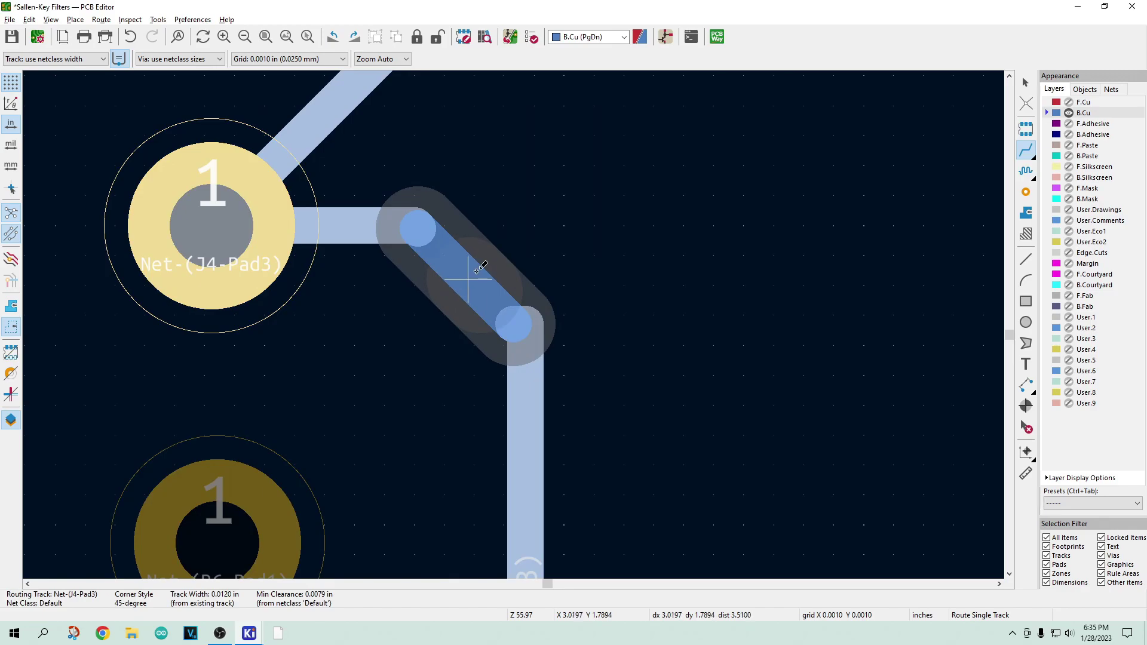
pyautogui.press('Escape')
pyautogui.press('Escape')
# - Review the diagonal Net-(J4-Pad3) segment's properties on B.Cu, then shift it to form a clean corner with the vertical track
pyautogui.click(469, 281)
pyautogui.doubleClick(469, 280)
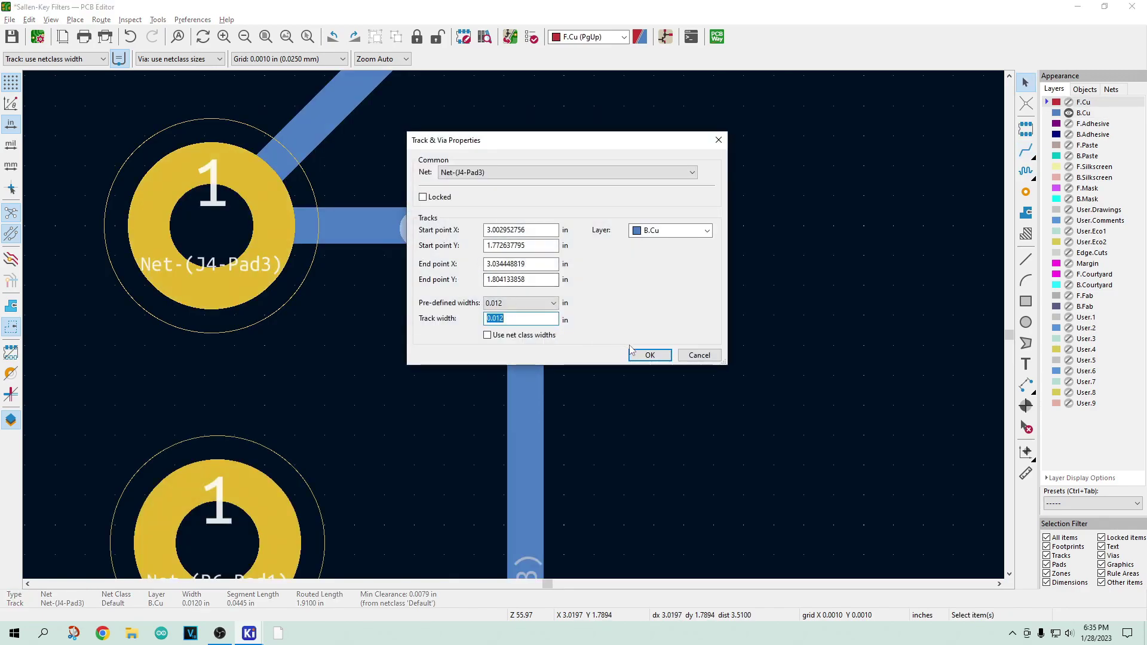
pyautogui.click(656, 353)
pyautogui.moveTo(473, 302); pyautogui.dragTo(499, 269)
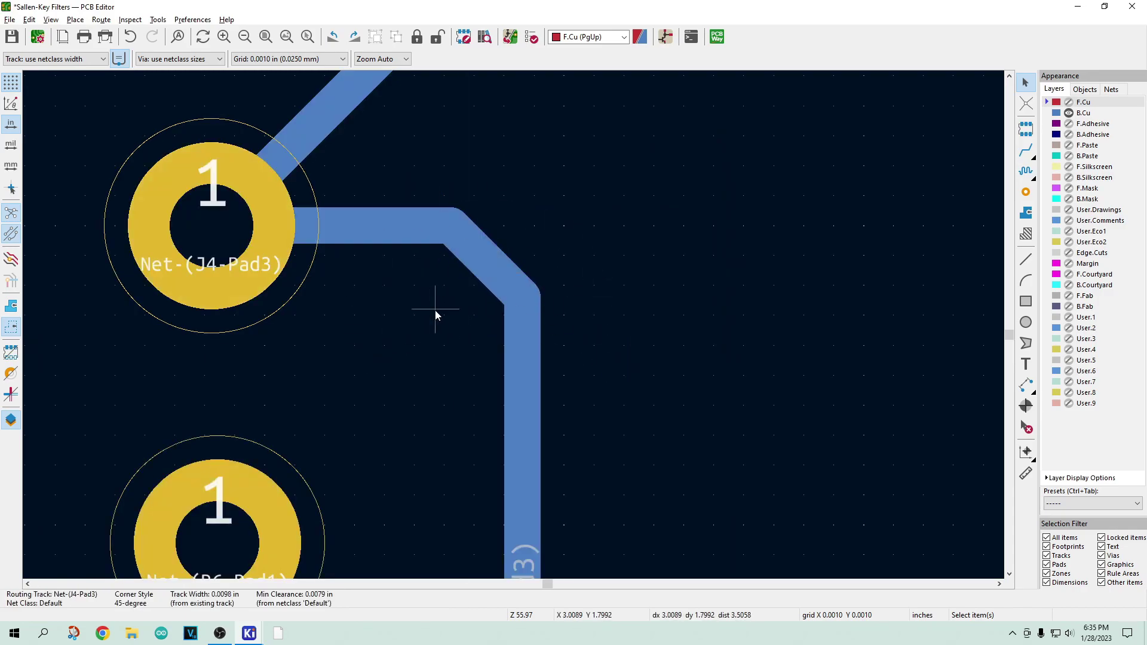
# - Move the diagonal B.Cu segment of the -12 track beside U3's pin 4 to straighten its junction with the vertical -12 track
pyautogui.scroll(-3, 510, 321)
pyautogui.scroll(-5, 514, 324)
pyautogui.scroll(1, 514, 325)
pyautogui.scroll(-4, 514, 324)
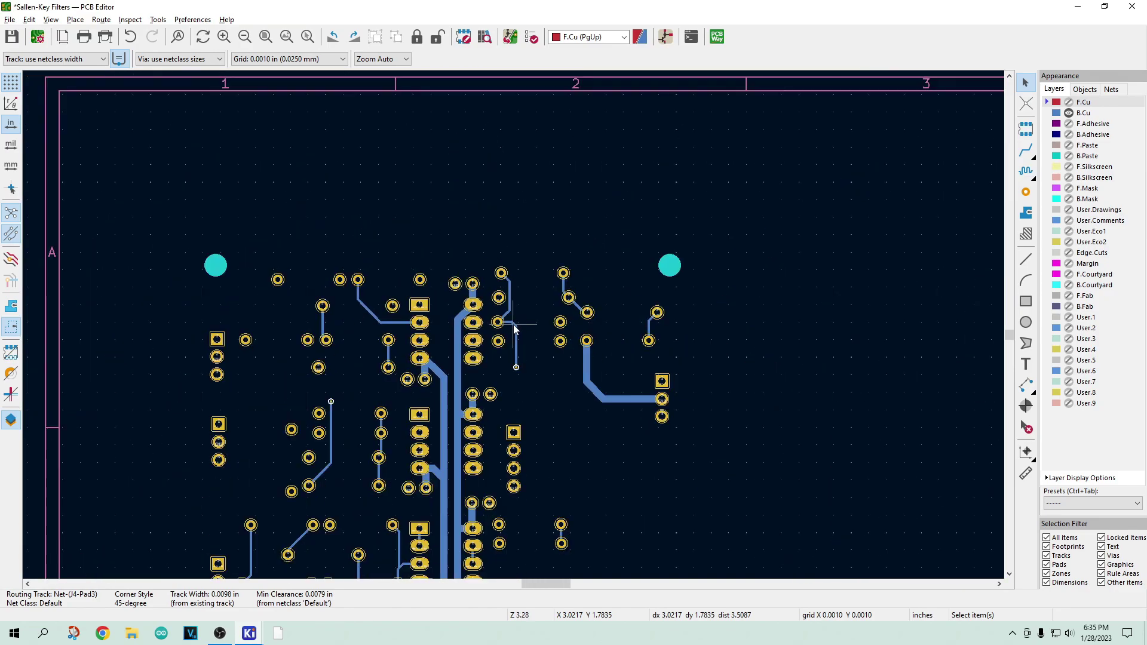
pyautogui.scroll(3, 514, 324)
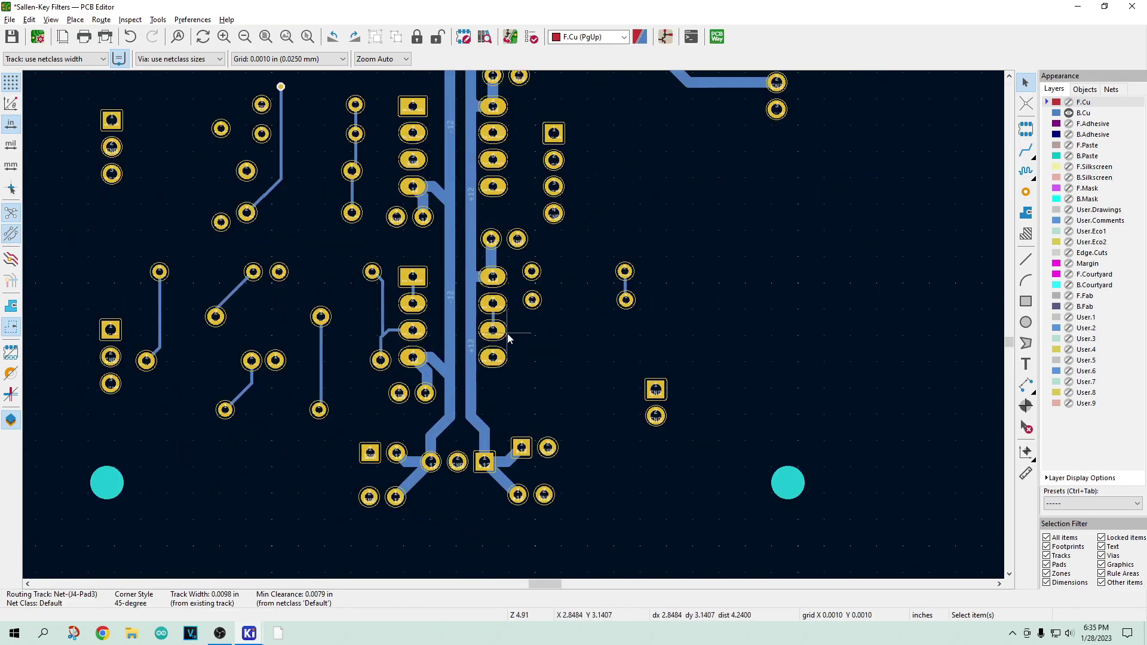
pyautogui.scroll(4, 478, 313)
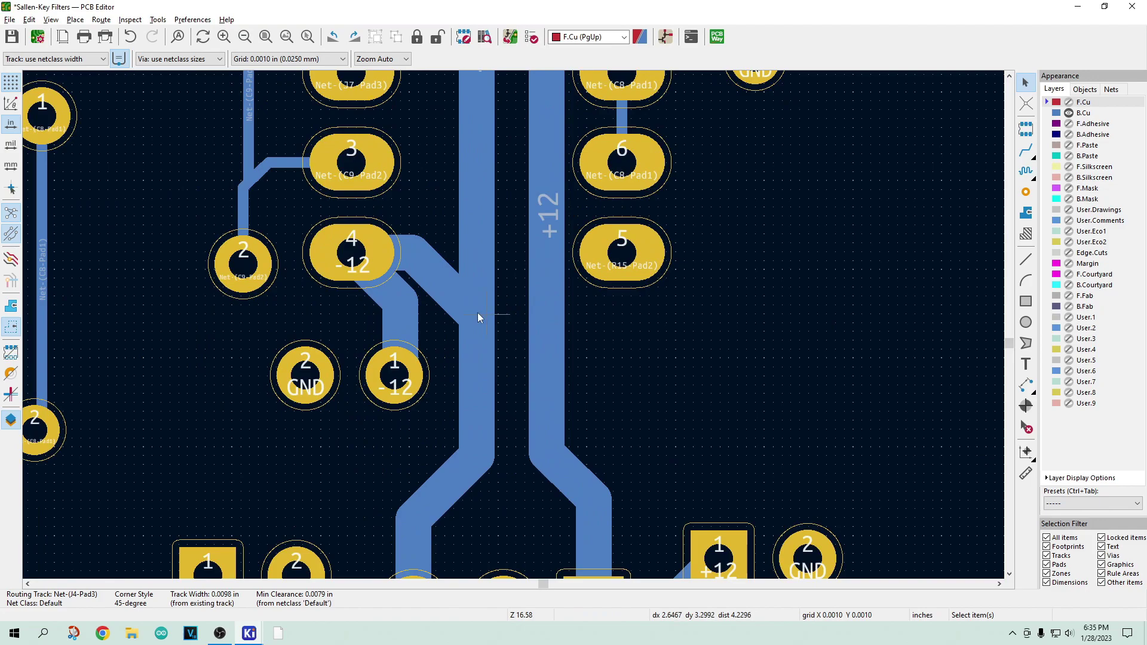
pyautogui.click(416, 266)
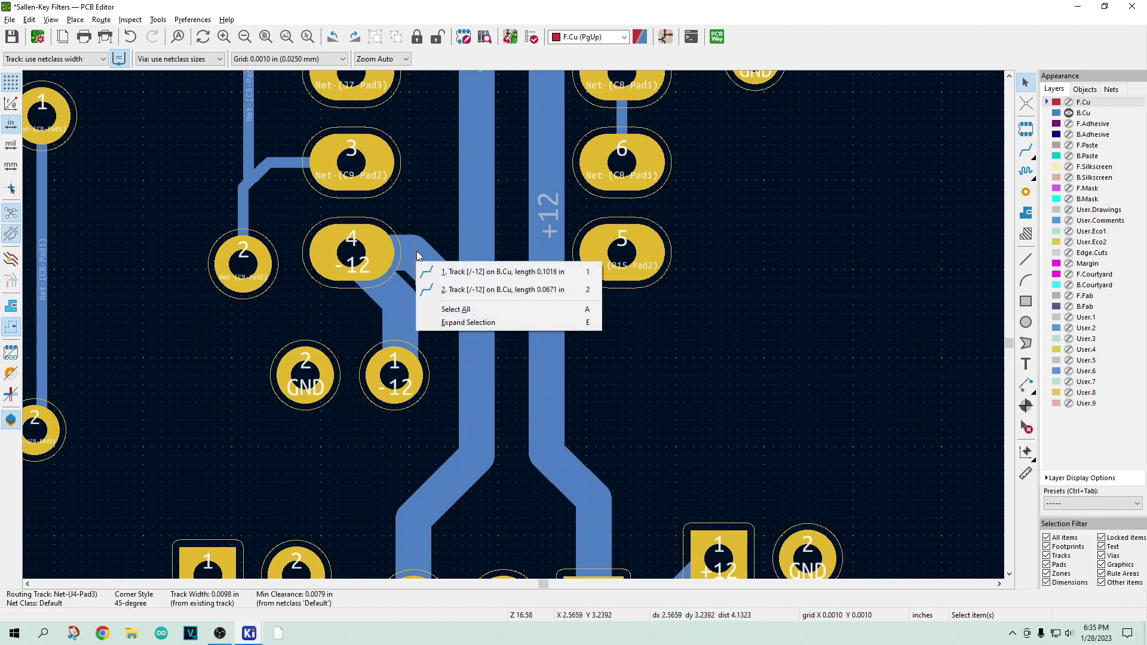
pyautogui.click(454, 272)
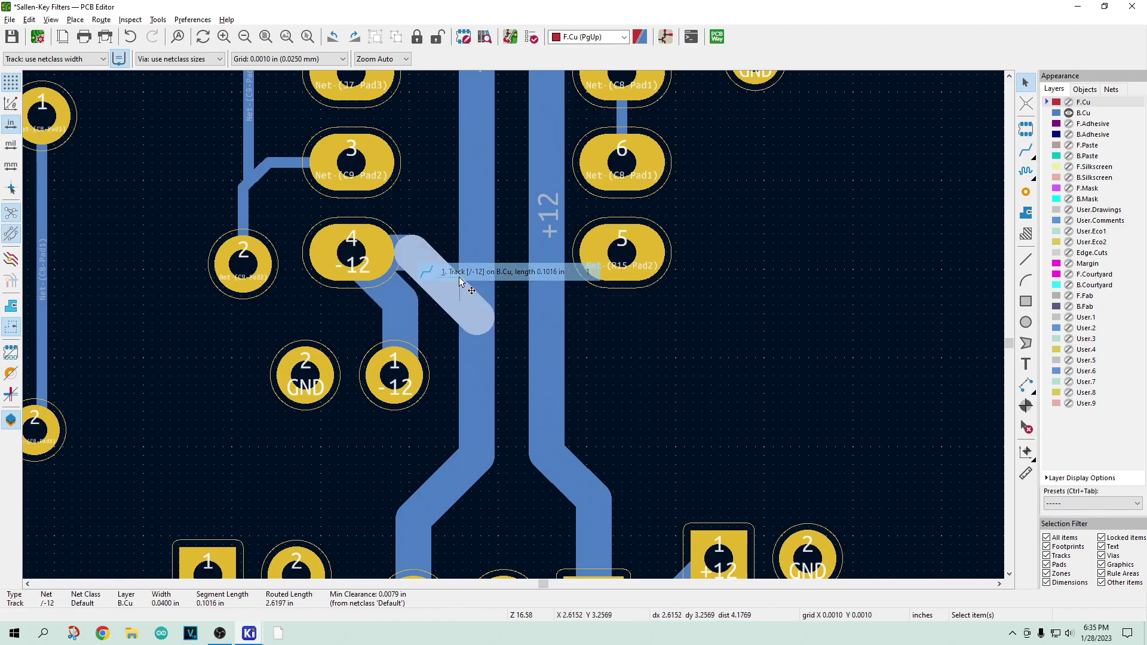
pyautogui.moveTo(440, 283)
pyautogui.mouseDown()
pyautogui.moveTo(416, 320)
pyautogui.moveTo(514, 324)
pyautogui.mouseUp()
# - Look over the reshaped -12 junction, the tracks around the power connector and the rest of the back copper
pyautogui.scroll(-2, 416, 321)
pyautogui.scroll(-2, 514, 327)
pyautogui.scroll(-1, 514, 327)
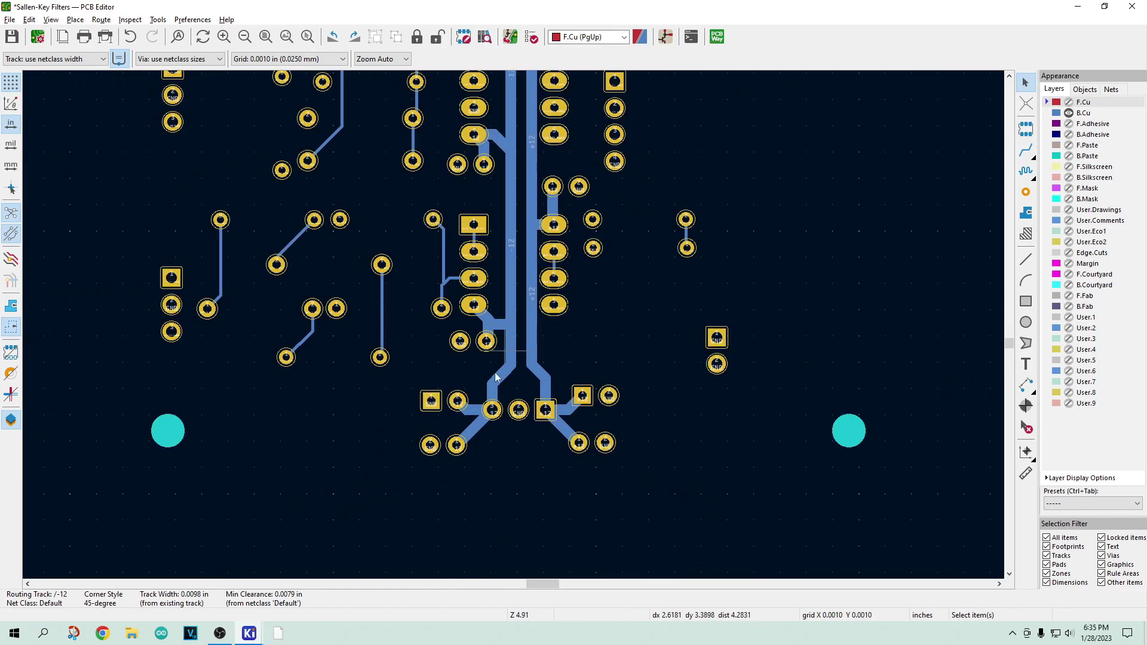
pyautogui.scroll(4, 514, 328)
pyautogui.scroll(-3, 515, 329)
pyautogui.scroll(-2, 584, 338)
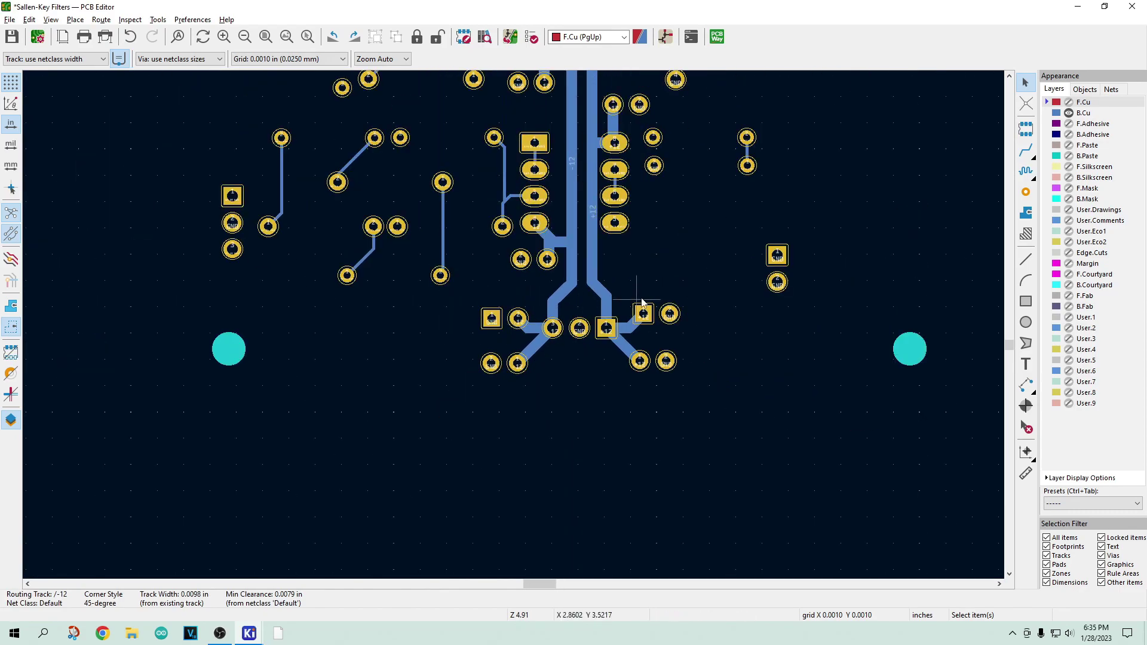
pyautogui.scroll(2, 515, 328)
pyautogui.scroll(-6, 515, 327)
pyautogui.scroll(-1, 513, 326)
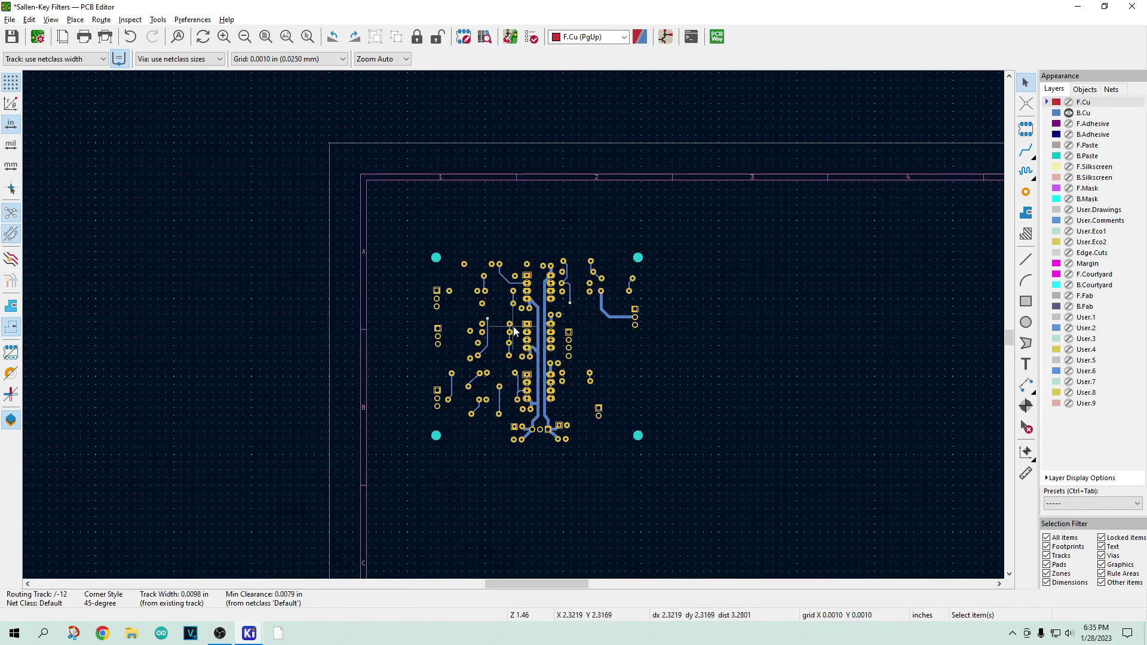
pyautogui.scroll(5, 513, 326)
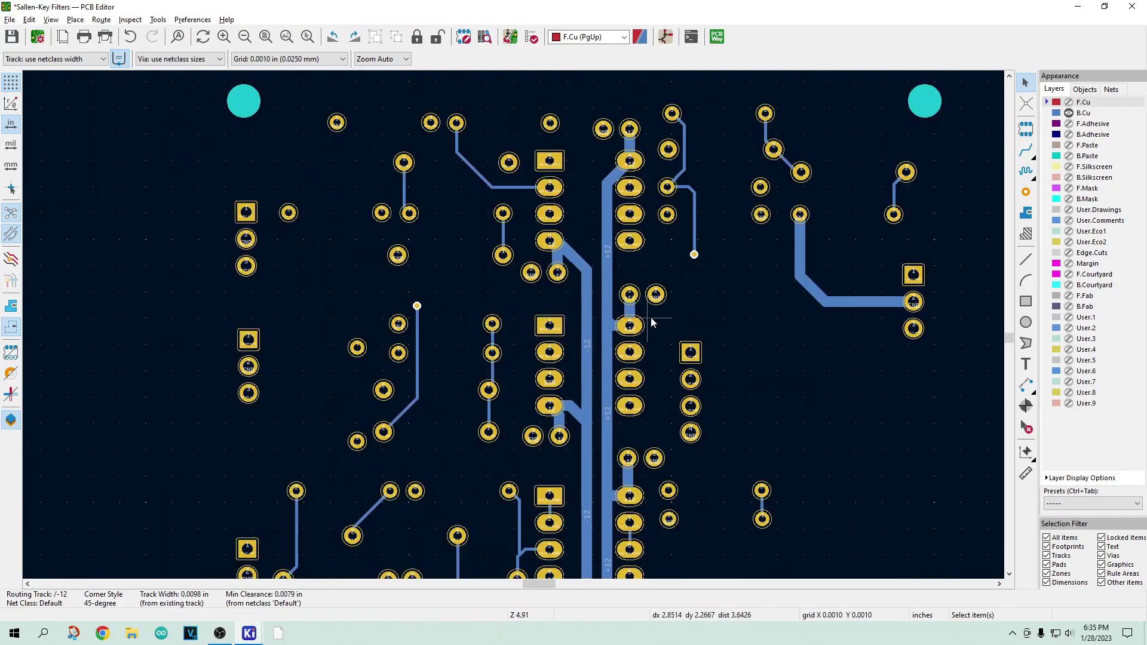
# - Display F.Silkscreen in place of B.Cu and look over the component outlines and labels
pyautogui.click(1069, 113)
pyautogui.click(1069, 166)
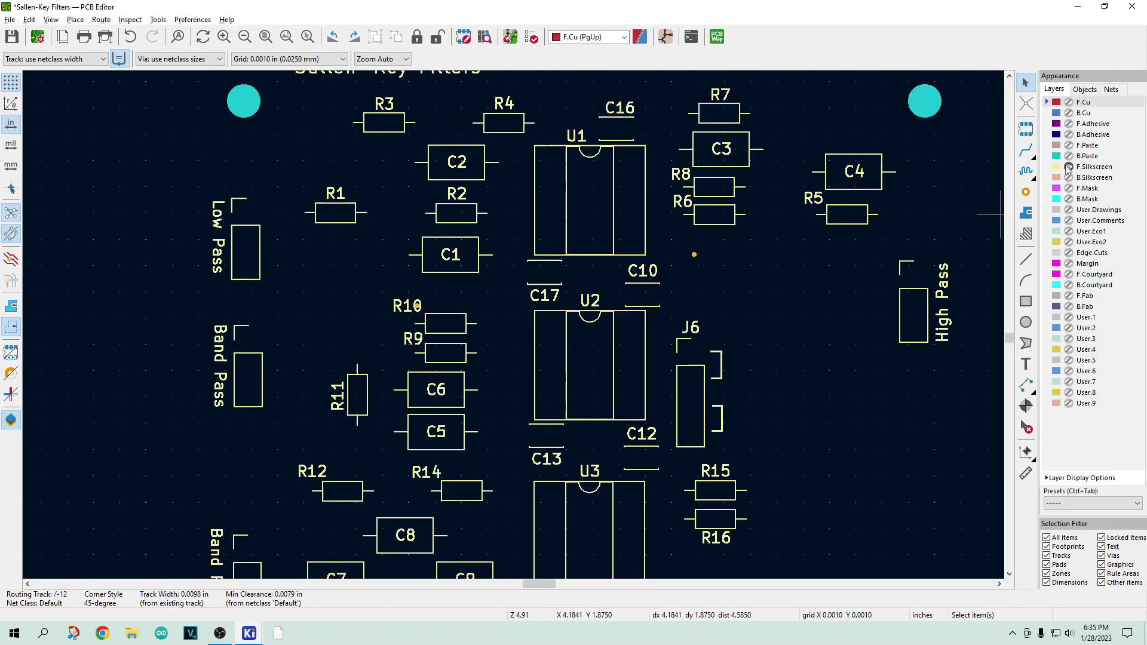
pyautogui.scroll(-4, 514, 324)
pyautogui.scroll(2, 400, 449)
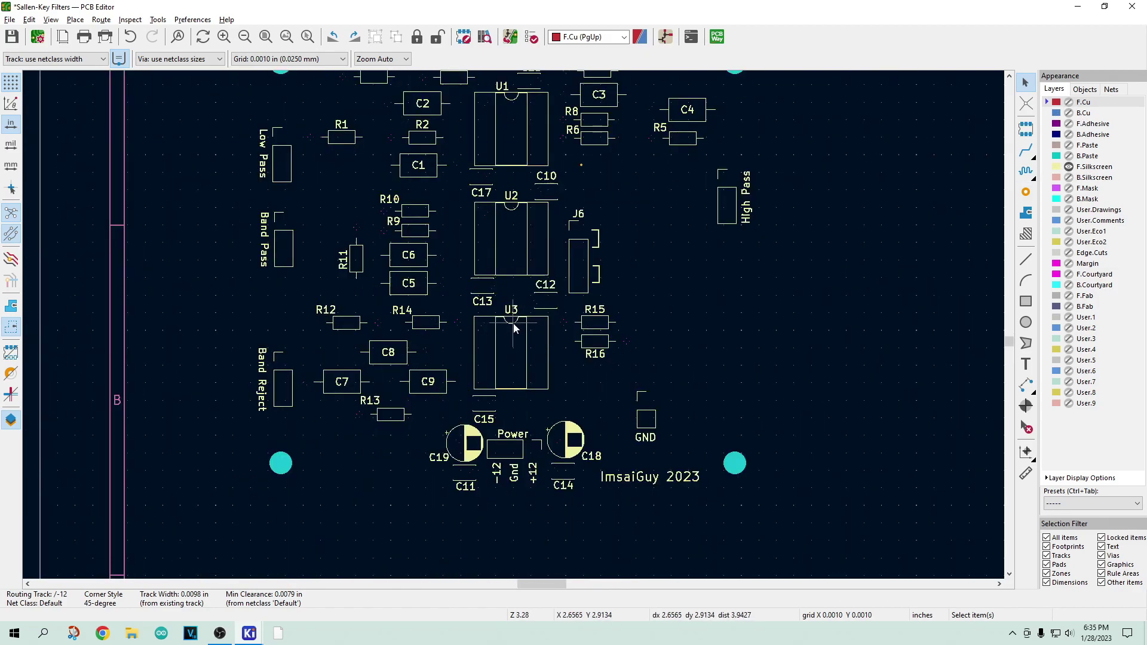
pyautogui.scroll(-2, 514, 323)
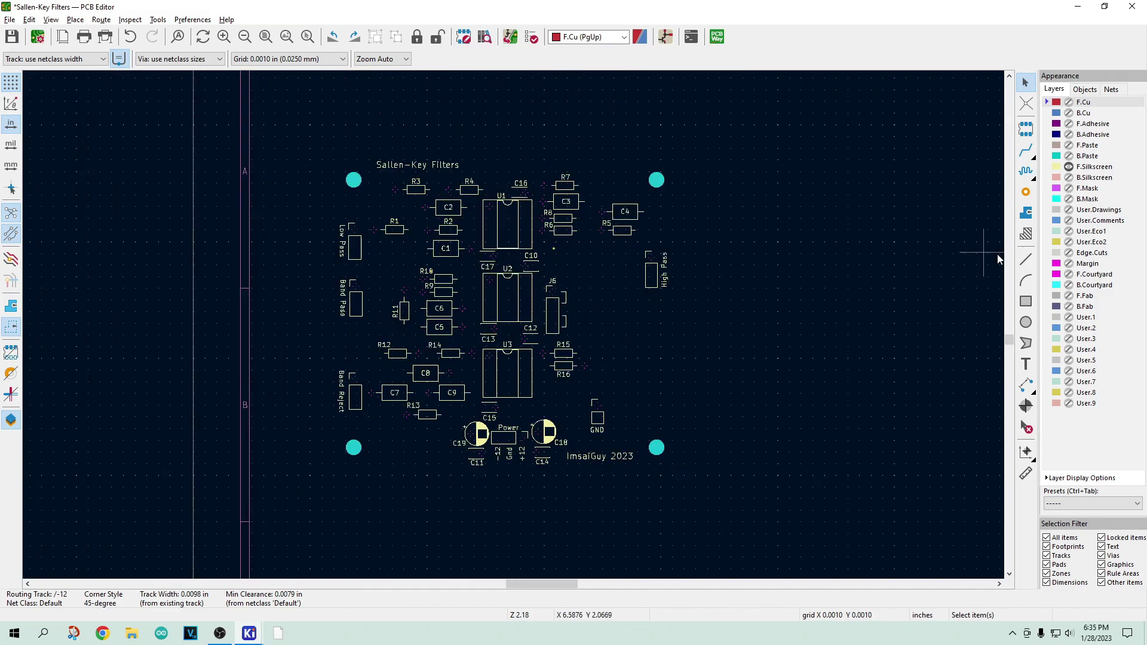
# - Add the Edge.Cuts board outline to the display and check the silkscreen placement within it
pyautogui.click(1068, 252)
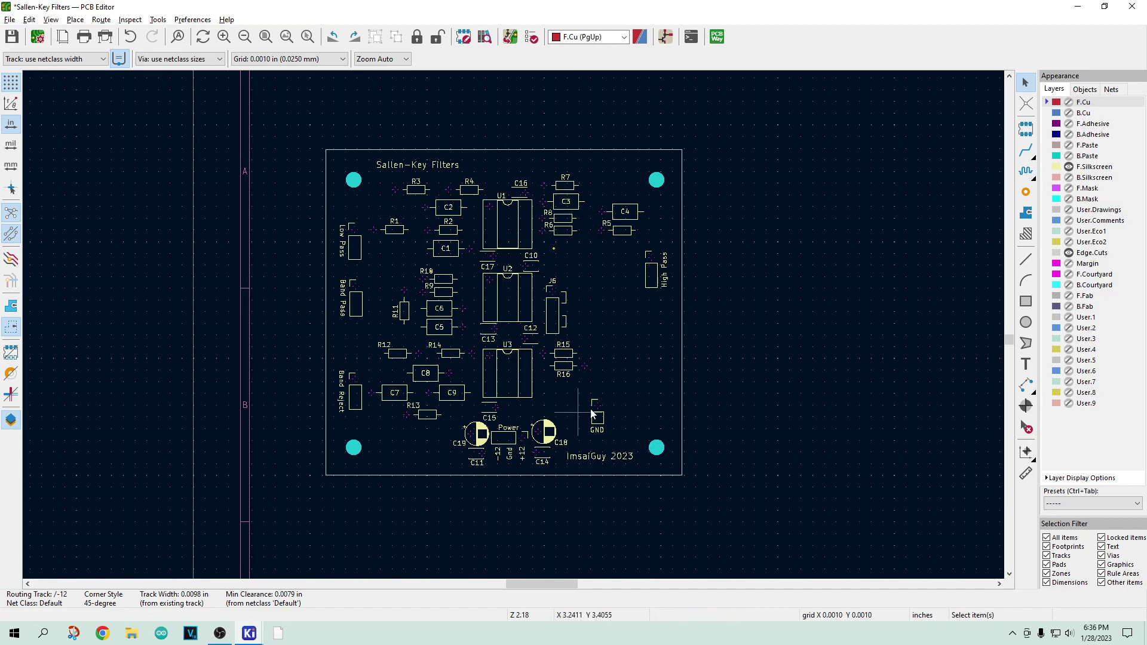
pyautogui.scroll(2, 511, 323)
pyautogui.scroll(-2, 512, 323)
pyautogui.scroll(2, 509, 322)
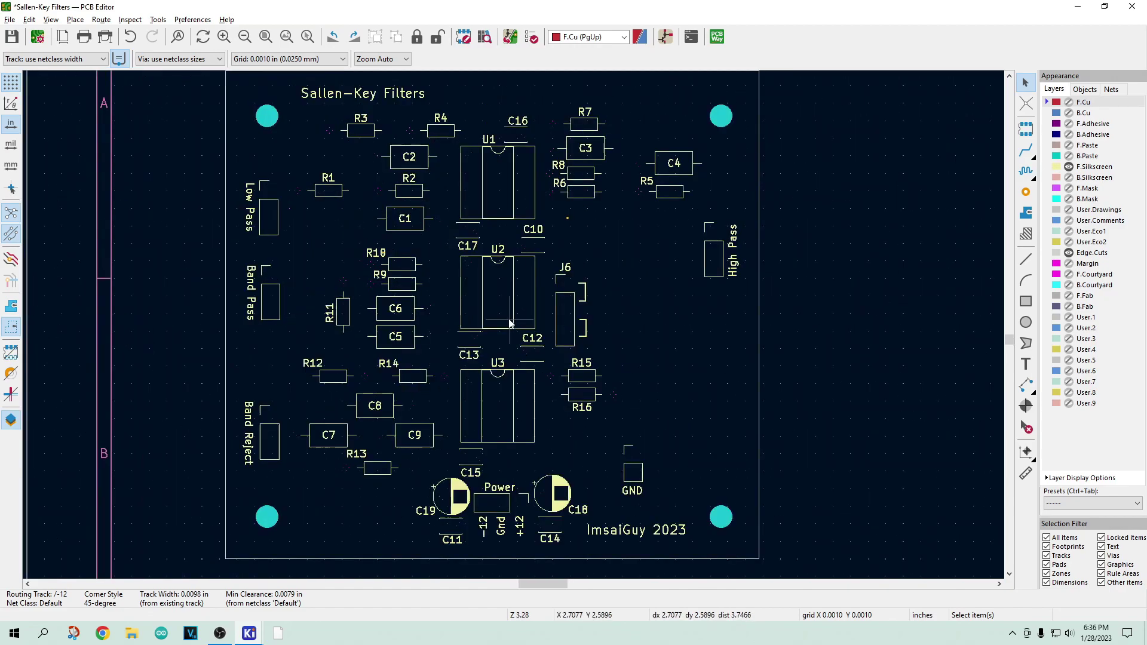
# - Show F.Cu briefly against the silkscreen, hide it again, and inspect the labels around the Power connector and the board
pyautogui.click(1068, 102)
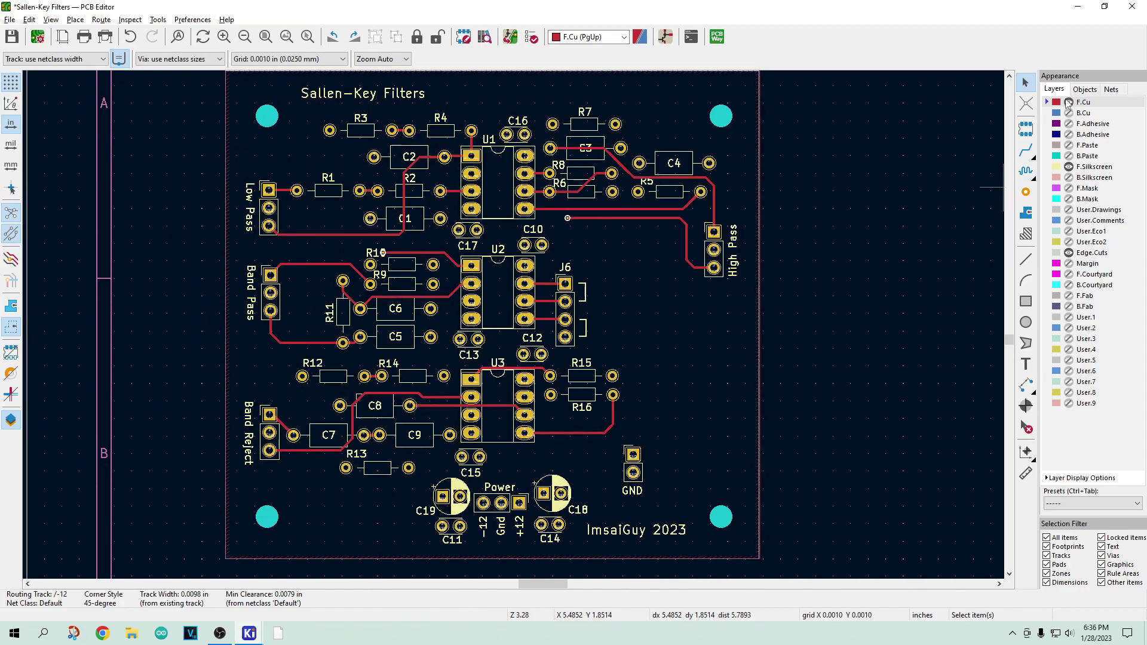
pyautogui.click(1068, 103)
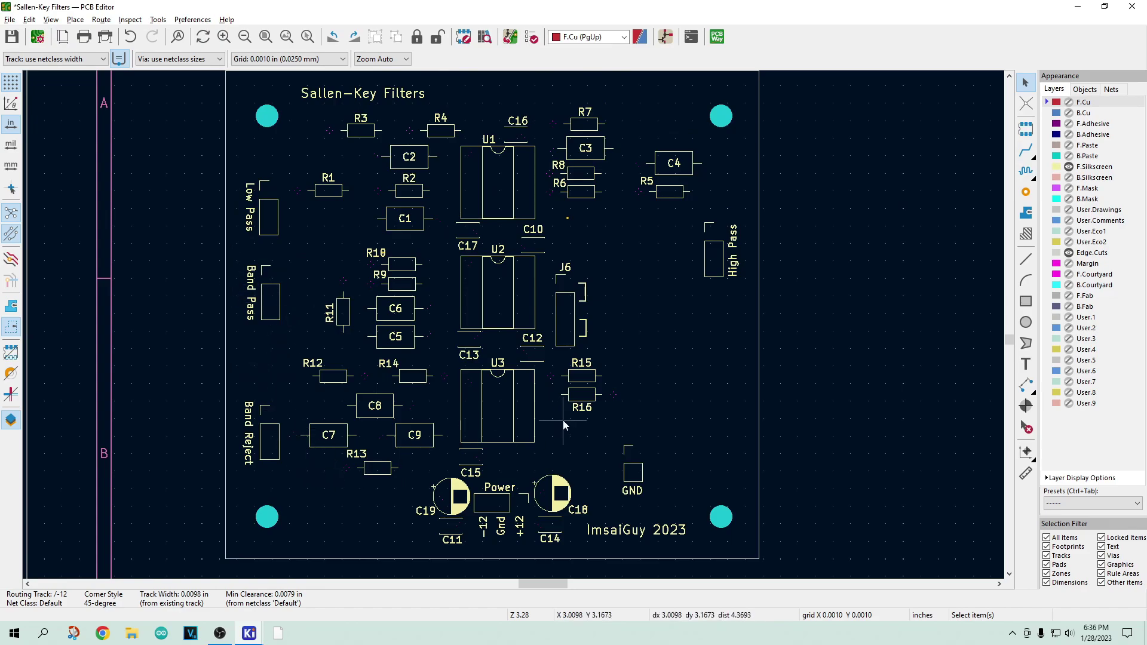
pyautogui.scroll(3, 544, 501)
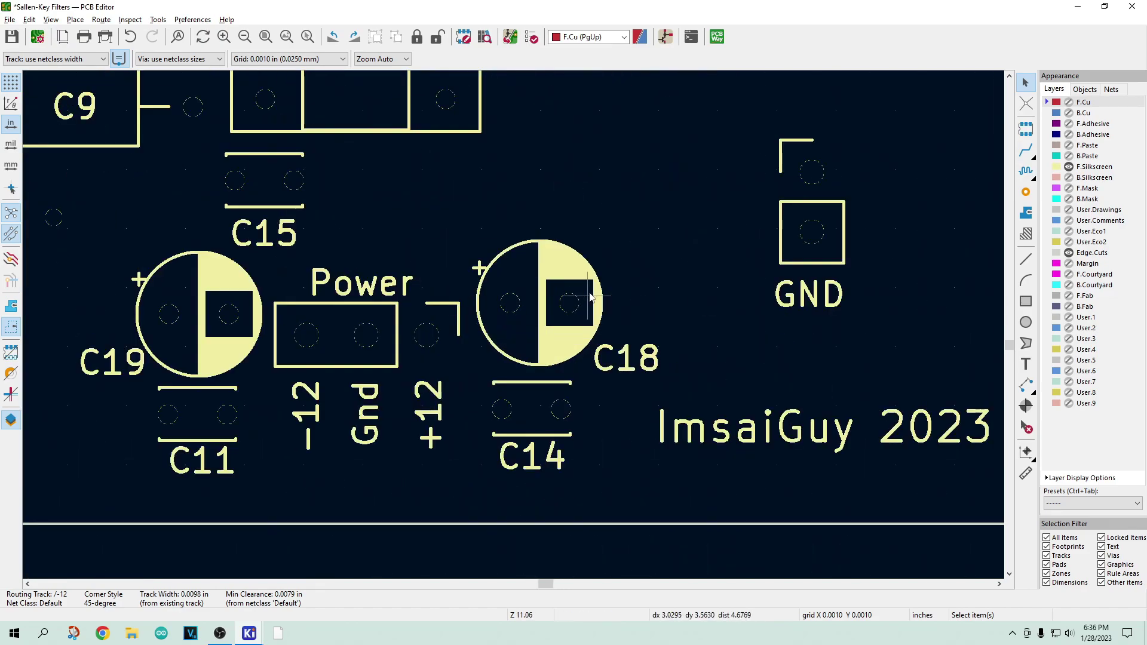
pyautogui.scroll(-5, 590, 297)
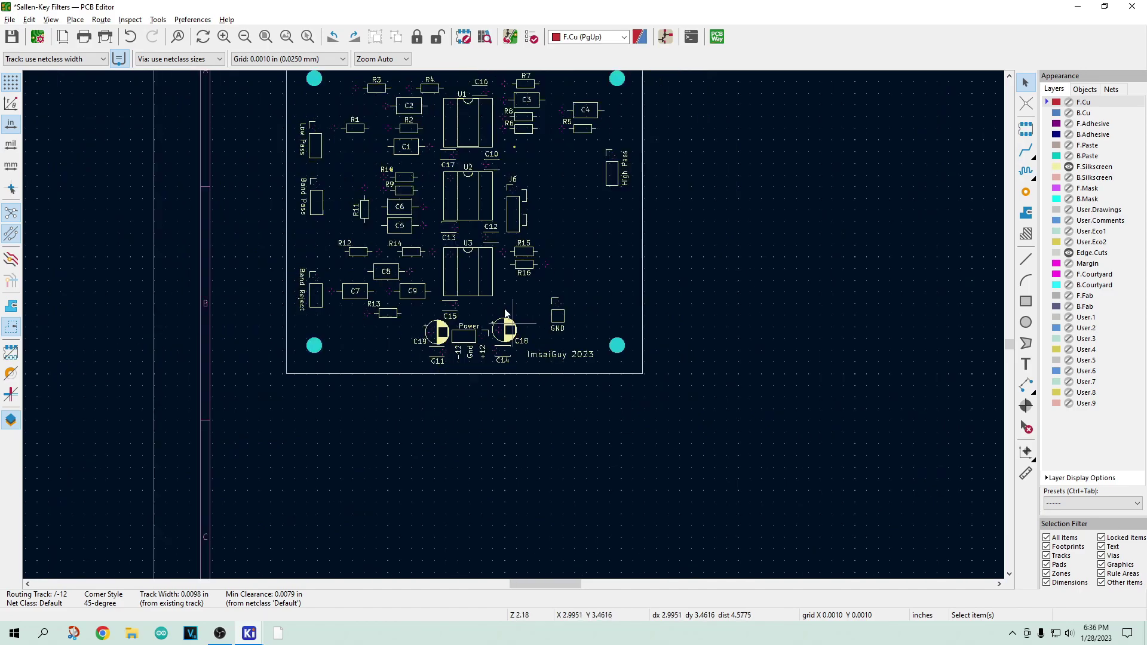
pyautogui.scroll(-1, 504, 313)
pyautogui.scroll(1, 514, 324)
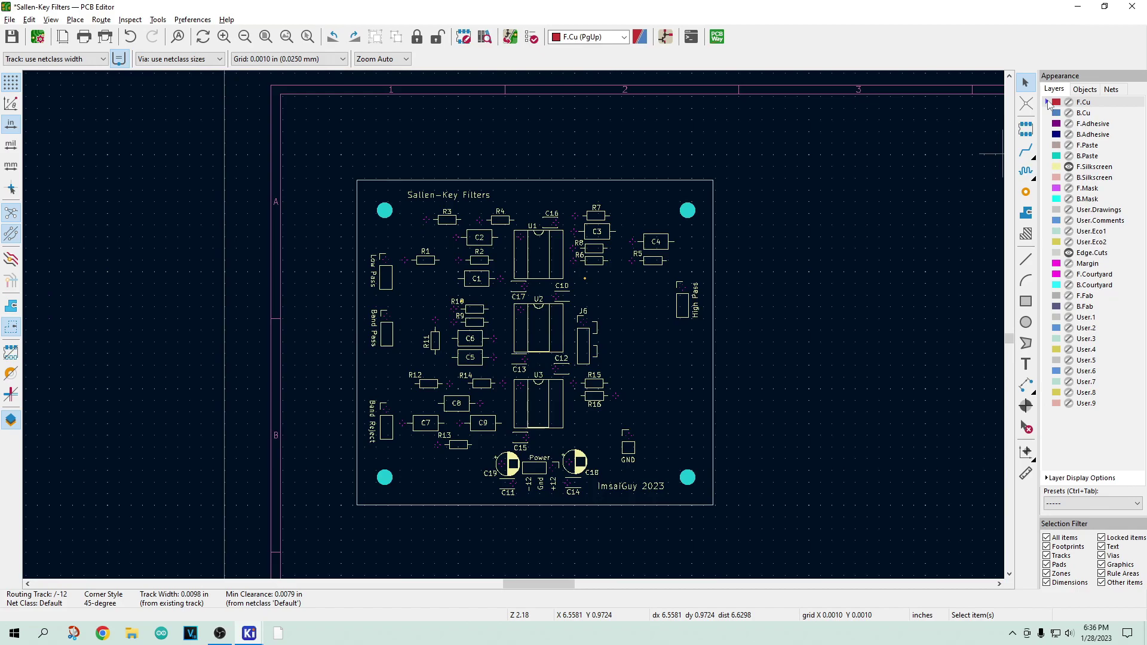
# - Display F.Mask in place of F.Silkscreen and examine the mask openings at the pads and at the via near R10
pyautogui.click(1069, 167)
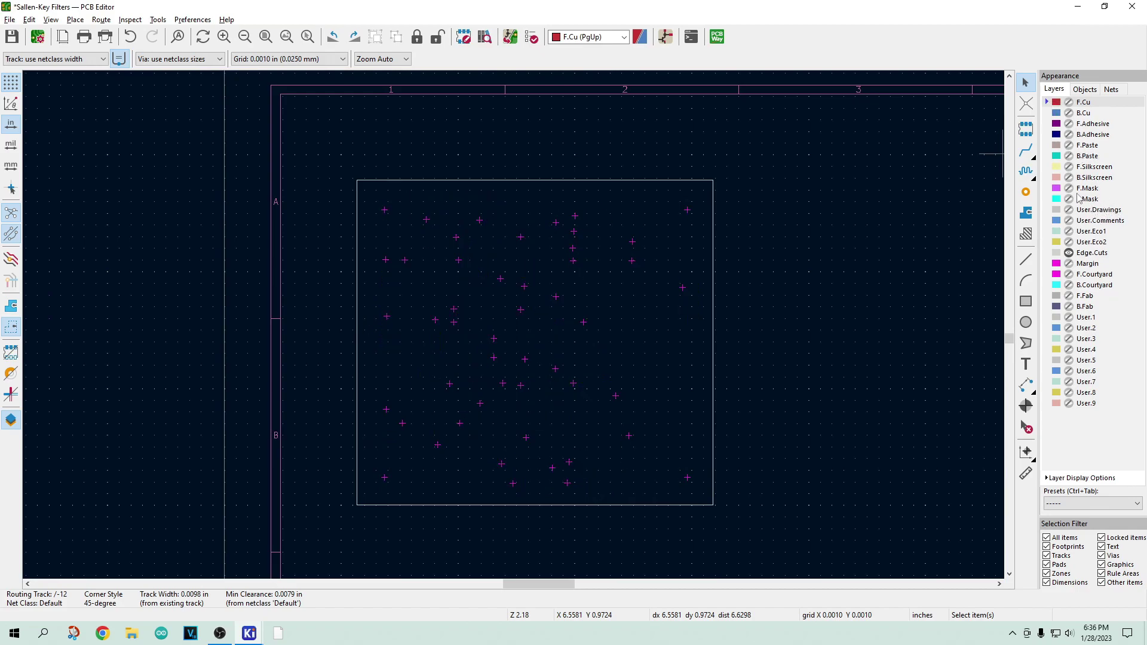
pyautogui.click(1069, 189)
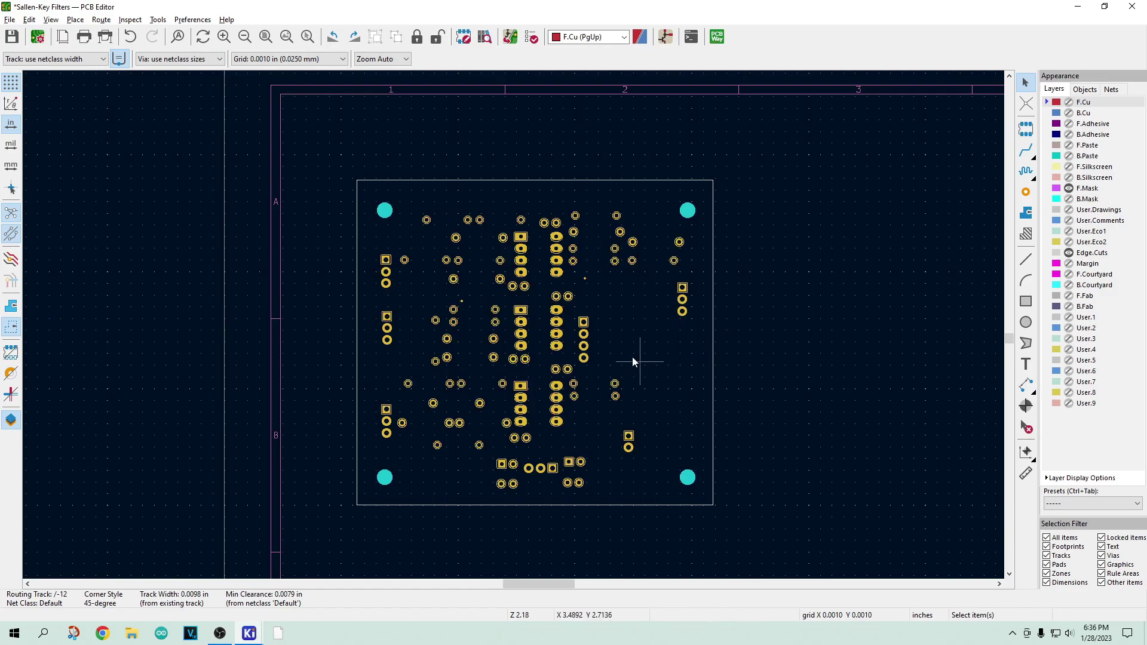
pyautogui.scroll(5, 514, 324)
pyautogui.scroll(3, 513, 324)
pyautogui.scroll(-6, 514, 315)
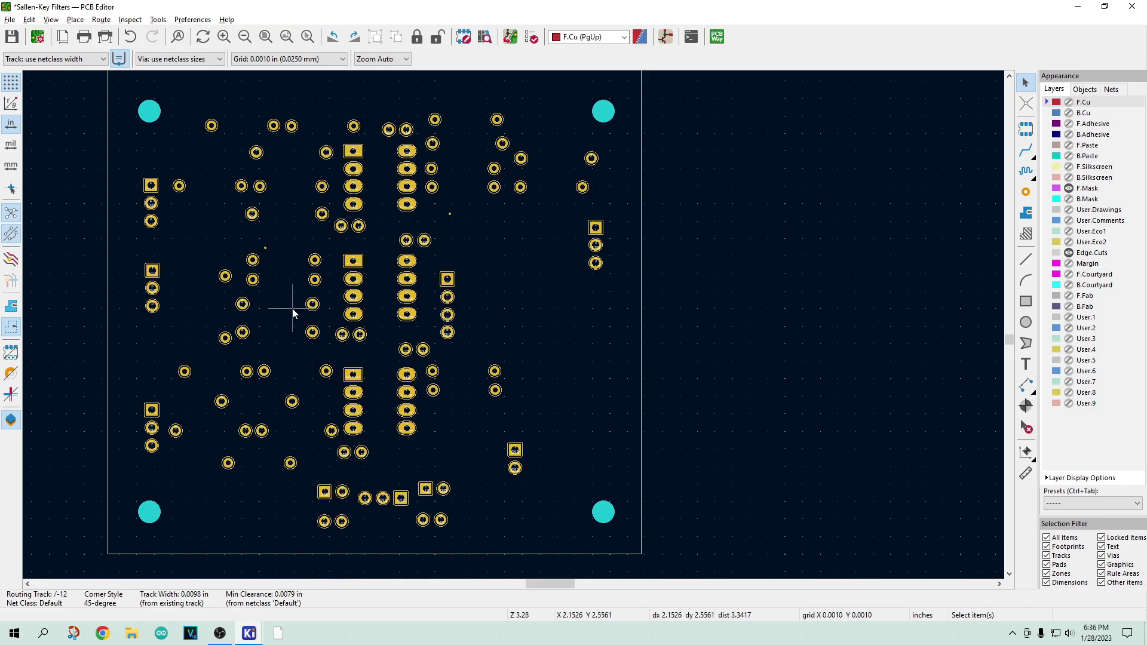
pyautogui.scroll(-2, 292, 313)
pyautogui.scroll(2, 513, 325)
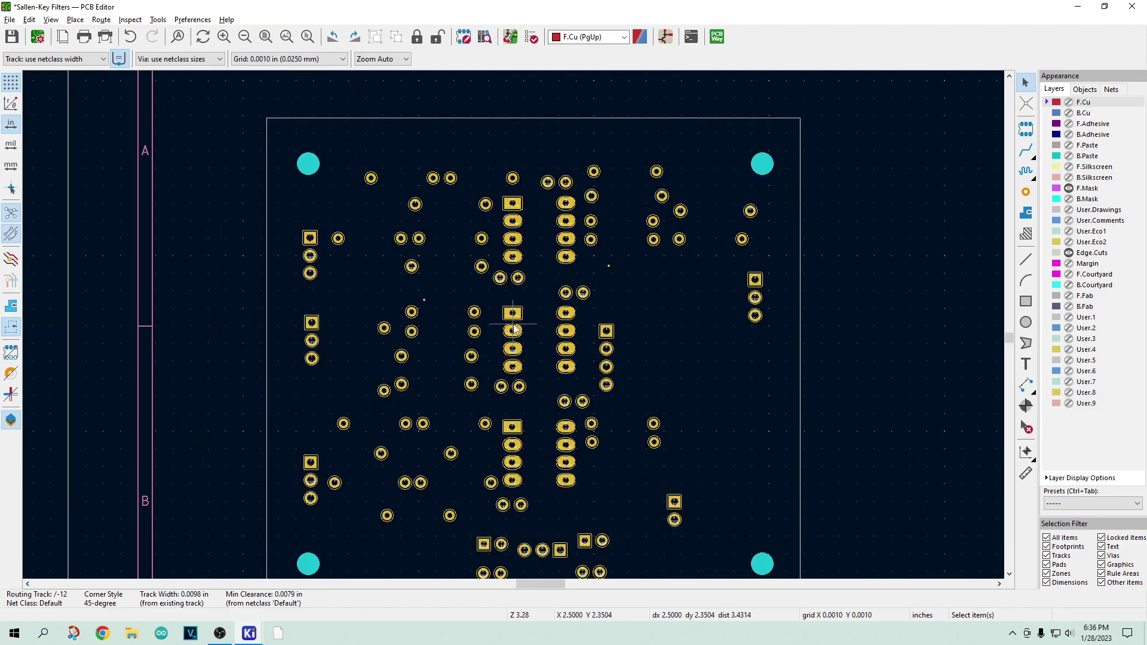
pyautogui.scroll(4, 514, 328)
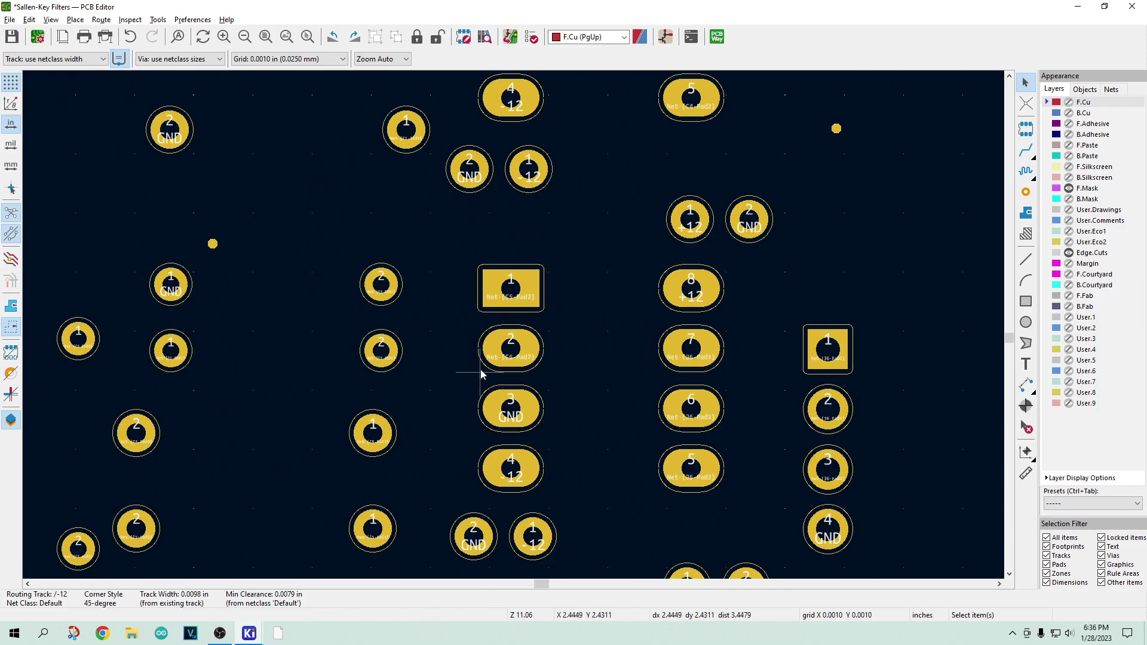
pyautogui.scroll(4, 514, 324)
pyautogui.scroll(-1, 549, 270)
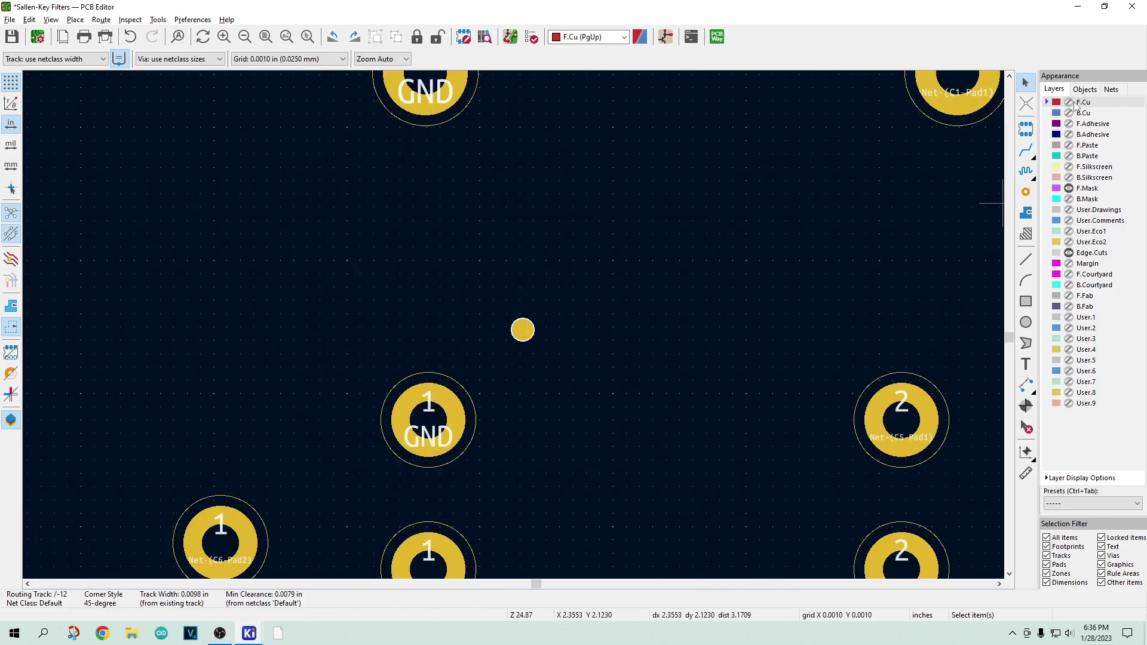
# - Toggle F.Cu on and off to compare the Net-(C5-Pad2) via with its mask opening, ending with F.Cu hidden
pyautogui.click(1069, 103)
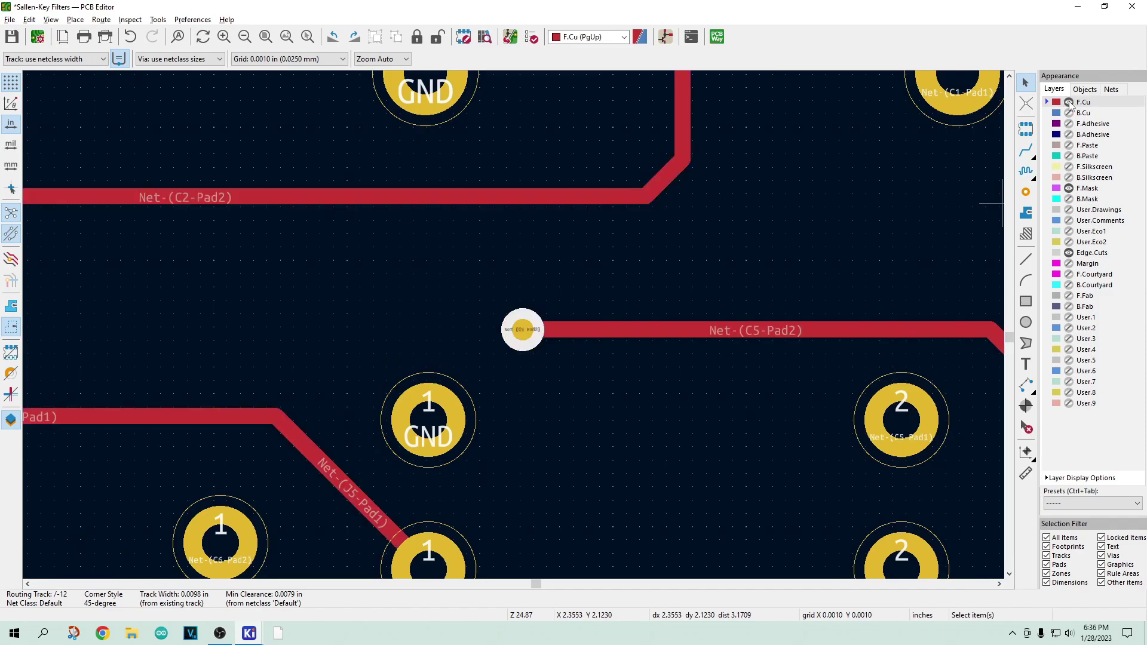
pyautogui.click(1068, 102)
pyautogui.click(1068, 102)
pyautogui.click(1069, 103)
pyautogui.click(1069, 103)
pyautogui.click(1069, 102)
pyautogui.scroll(-8, 806, 384)
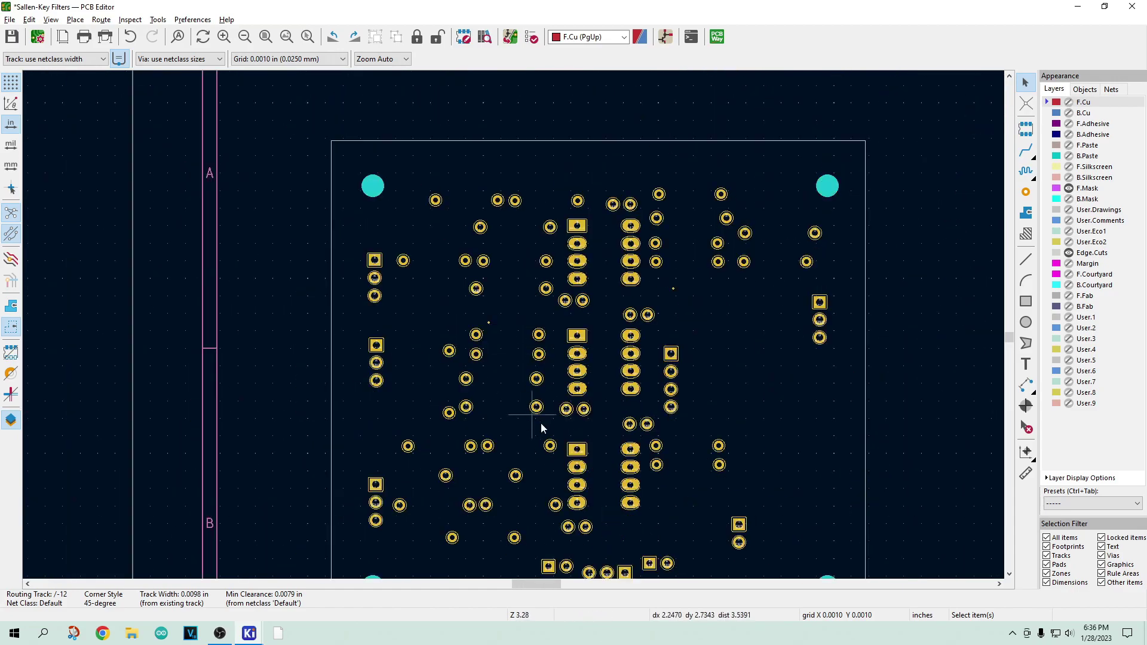
# - Compare the F.Mask openings of the two vias with the surrounding pad openings across the board
pyautogui.scroll(6, 538, 299)
pyautogui.scroll(-4, 508, 284)
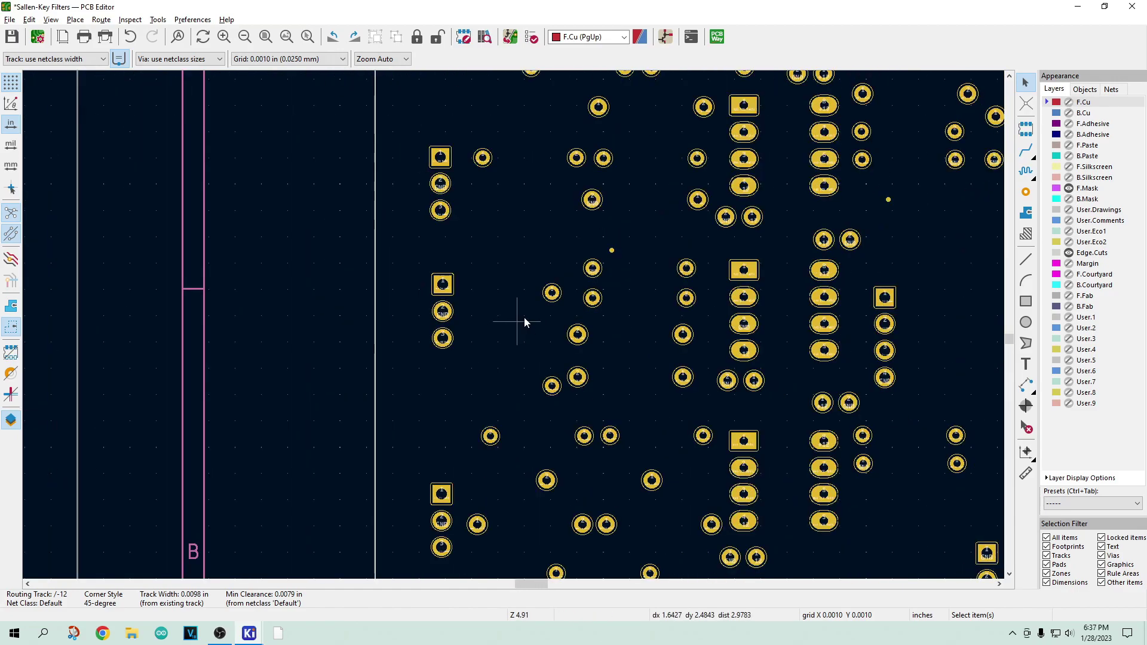
pyautogui.scroll(6, 622, 241)
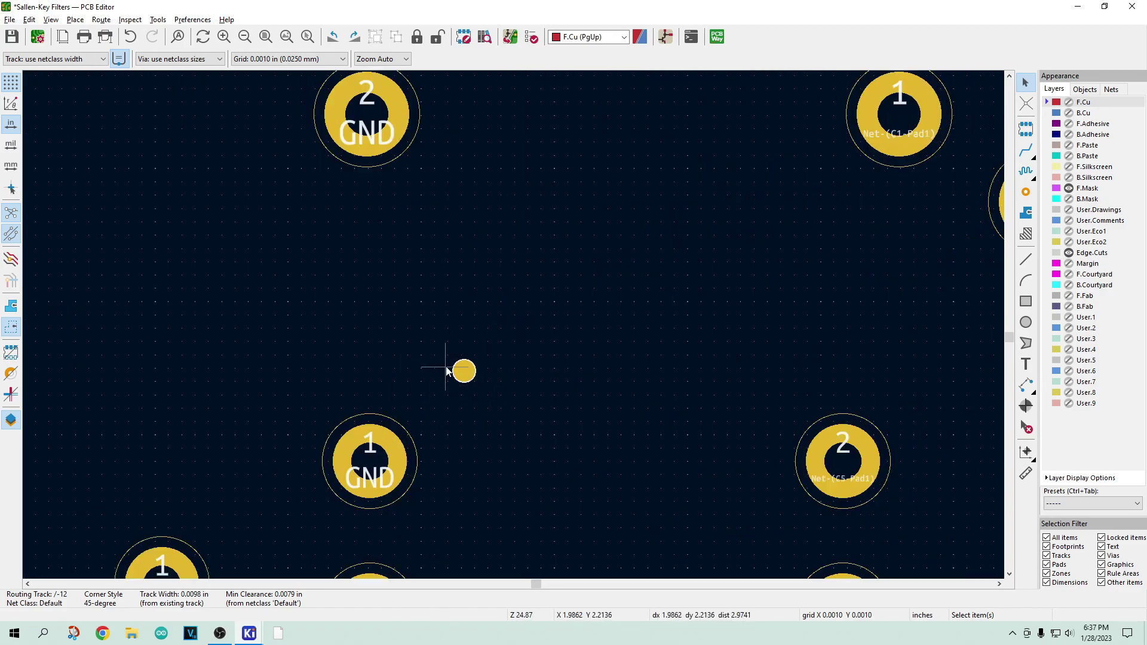
pyautogui.scroll(-3, 450, 370)
pyautogui.scroll(-6, 514, 324)
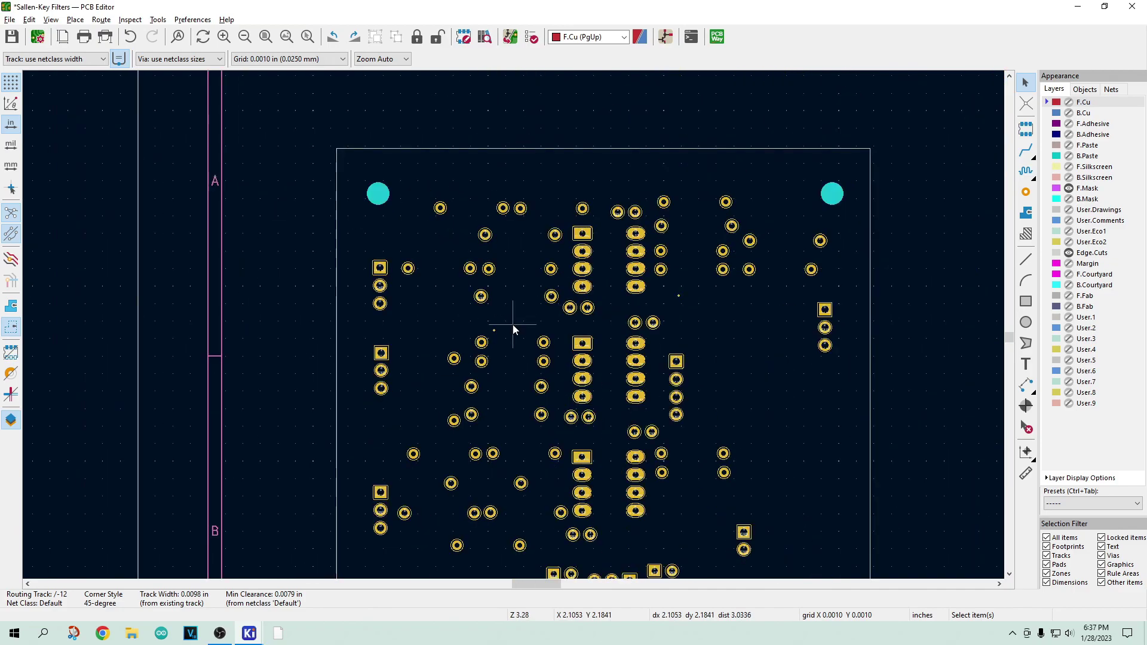
pyautogui.scroll(4, 513, 324)
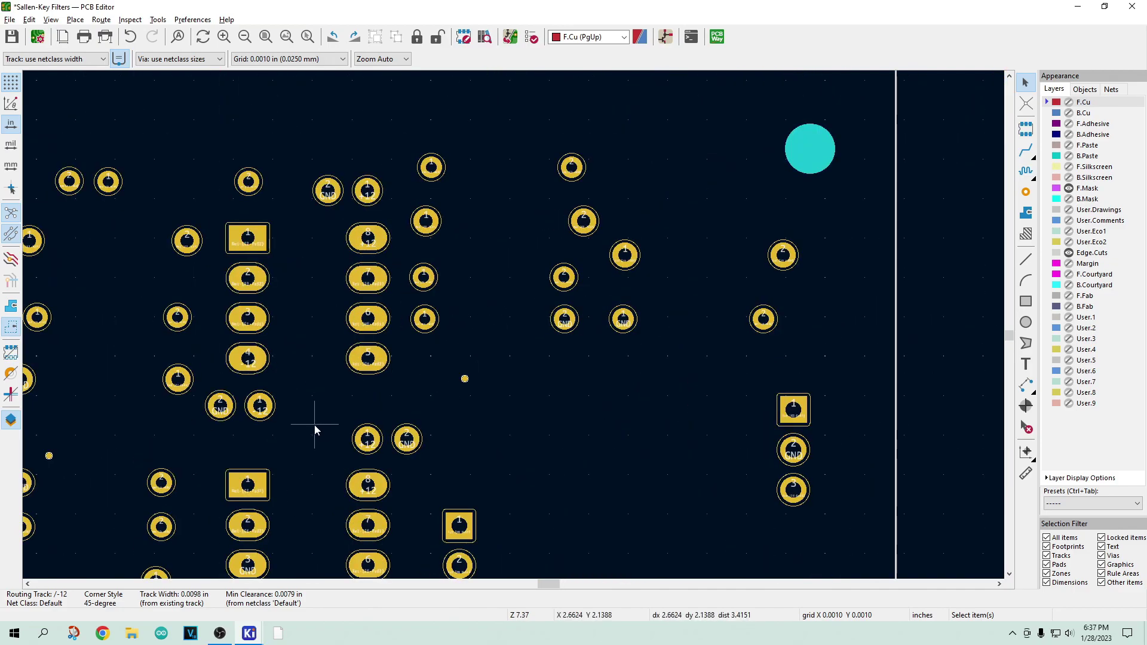
pyautogui.scroll(-5, 513, 324)
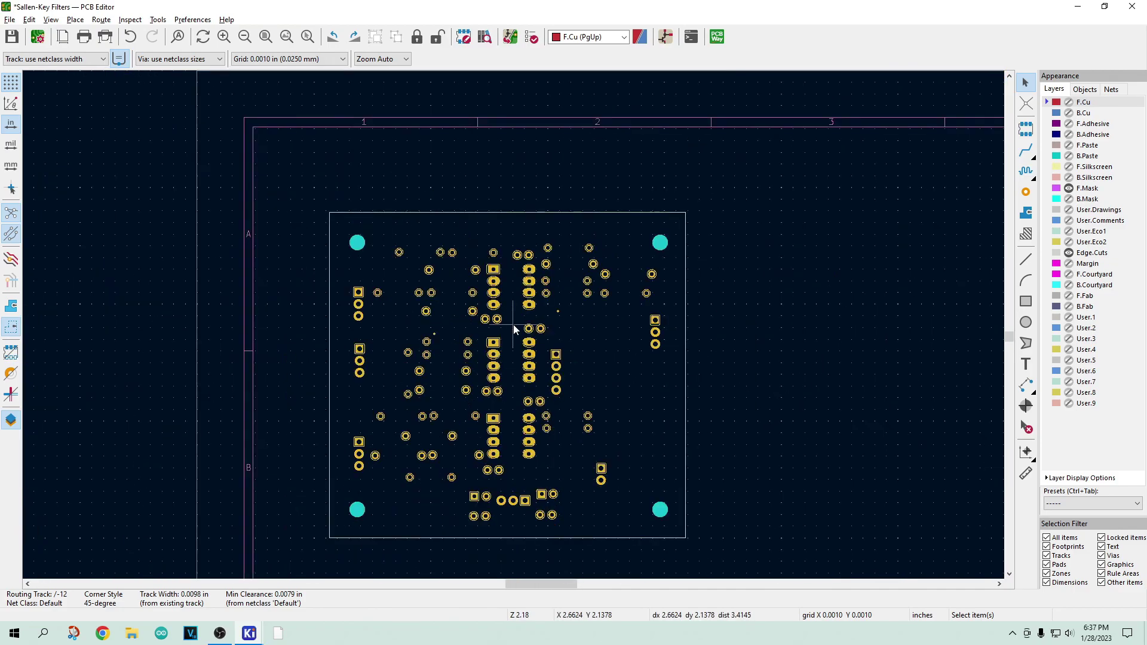
pyautogui.scroll(2, 514, 324)
pyautogui.scroll(3, 514, 324)
pyautogui.scroll(-3, 514, 325)
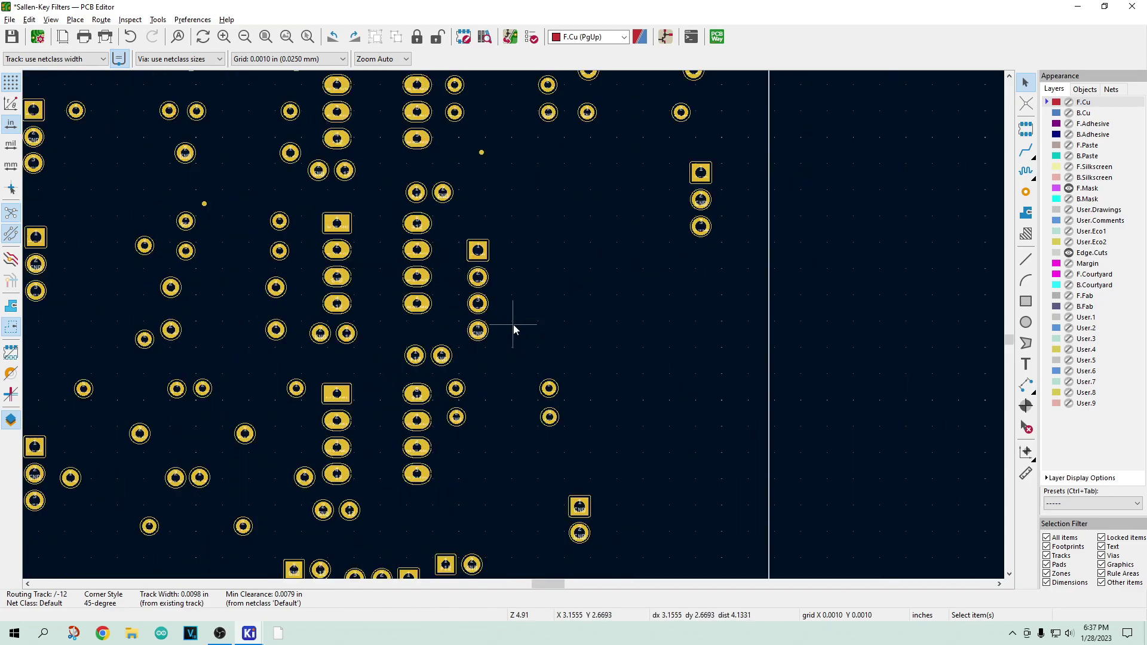
pyautogui.scroll(5, 513, 324)
pyautogui.scroll(-3, 513, 324)
pyautogui.scroll(5, 511, 436)
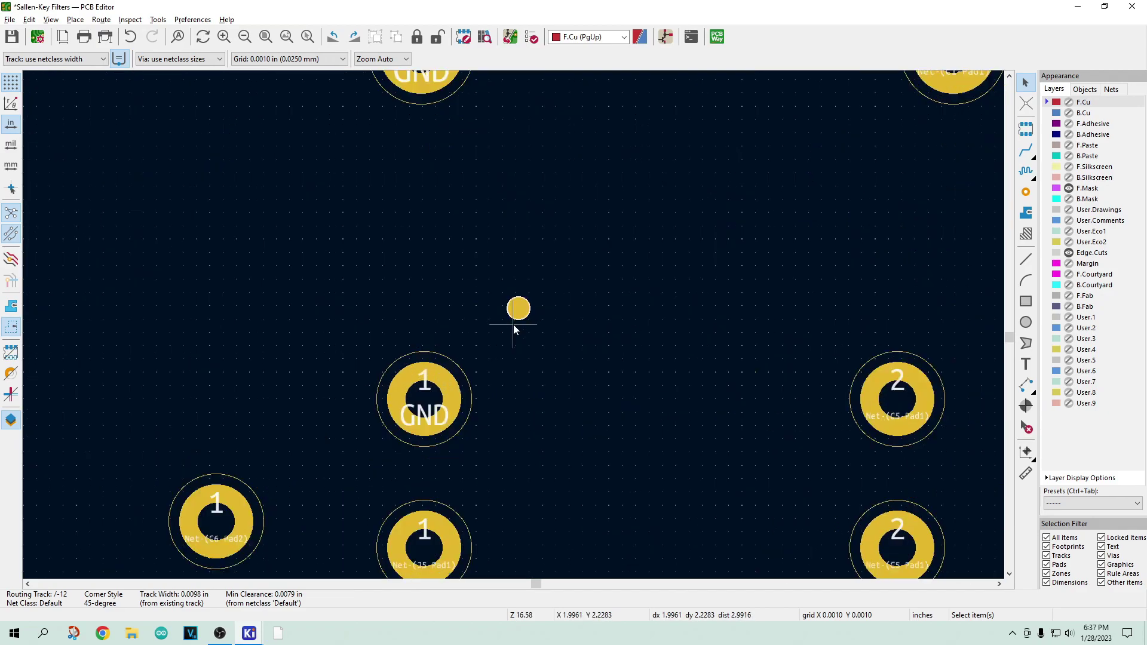
pyautogui.scroll(-4, 525, 289)
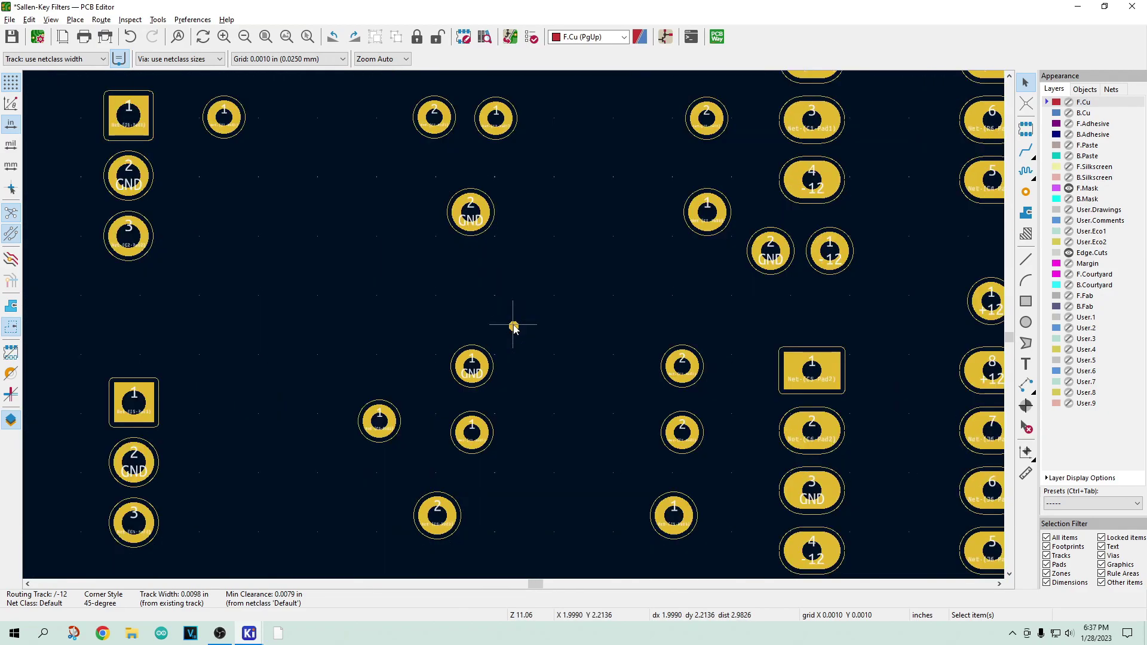
pyautogui.scroll(-1, 513, 327)
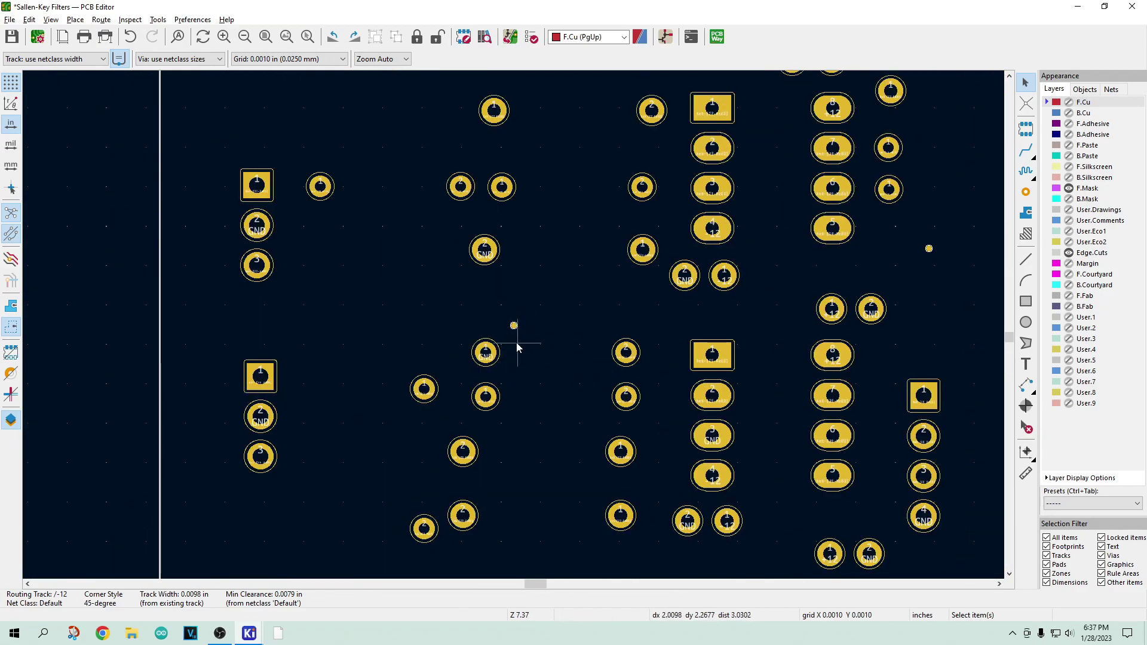
pyautogui.scroll(-1, 820, 270)
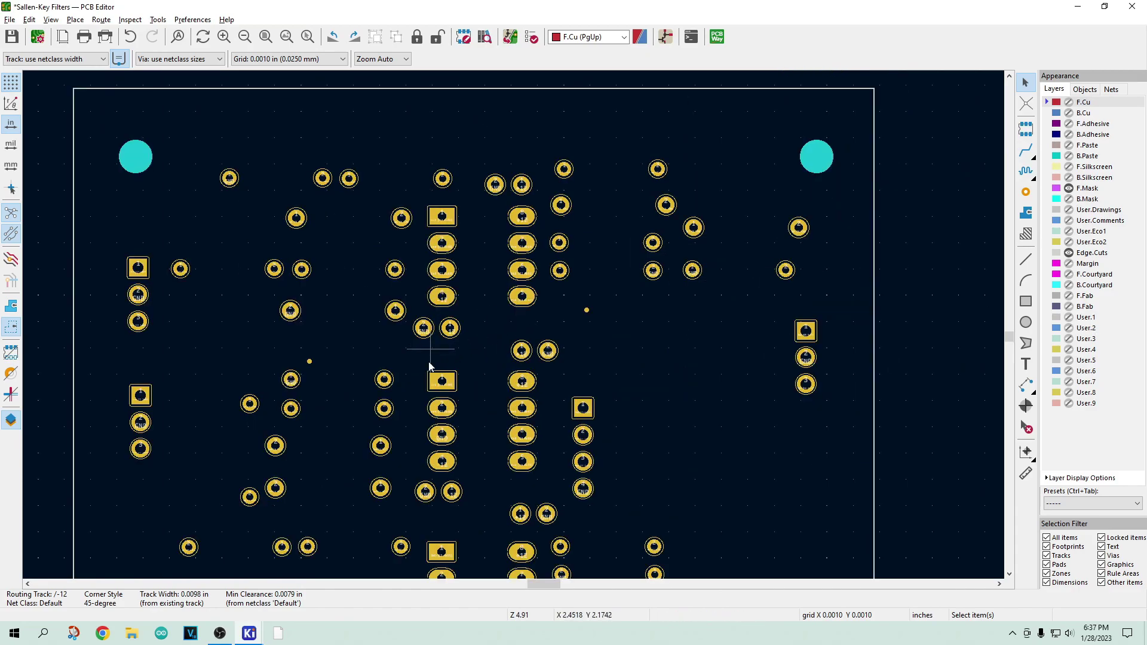
# - Display F.Silkscreen over the mask and move the R10 reference label clear of the via opening beside it
pyautogui.scroll(2, 476, 361)
pyautogui.scroll(-2, 514, 328)
pyautogui.scroll(1, 514, 328)
pyautogui.scroll(1, 374, 328)
pyautogui.scroll(1, 512, 320)
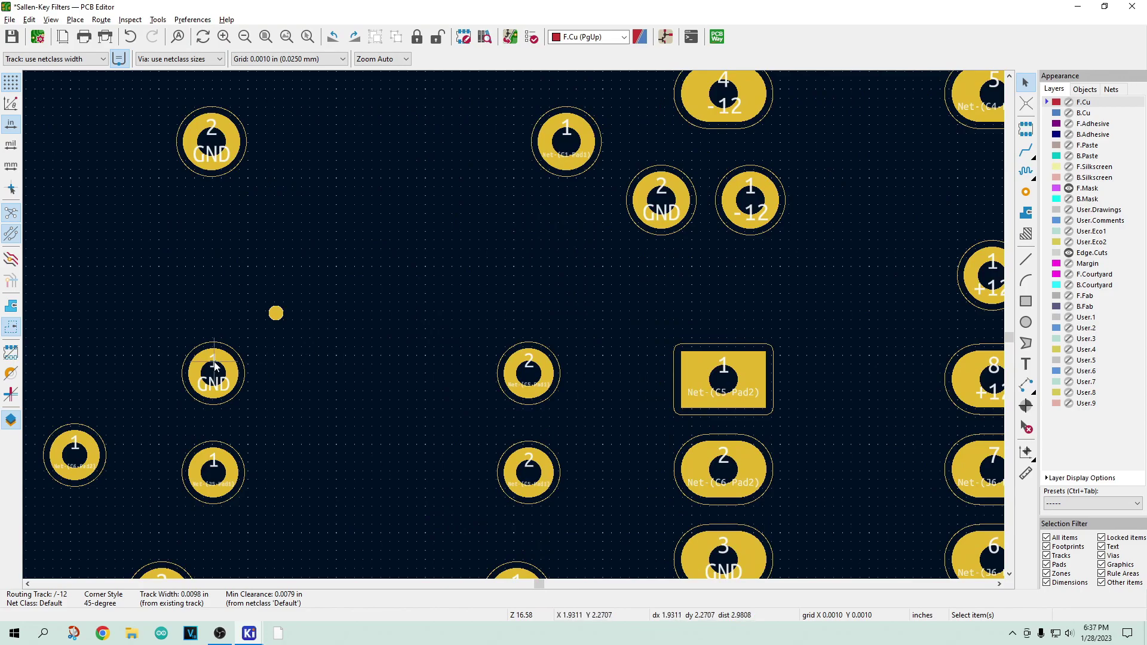
pyautogui.scroll(2, 215, 366)
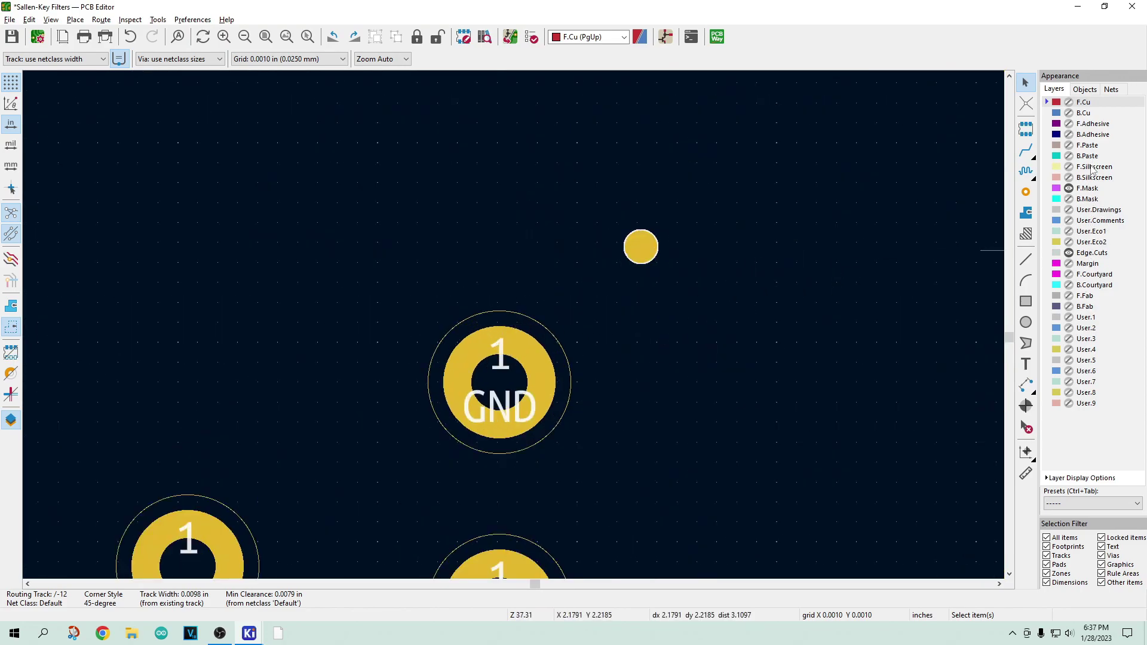
pyautogui.click(1069, 167)
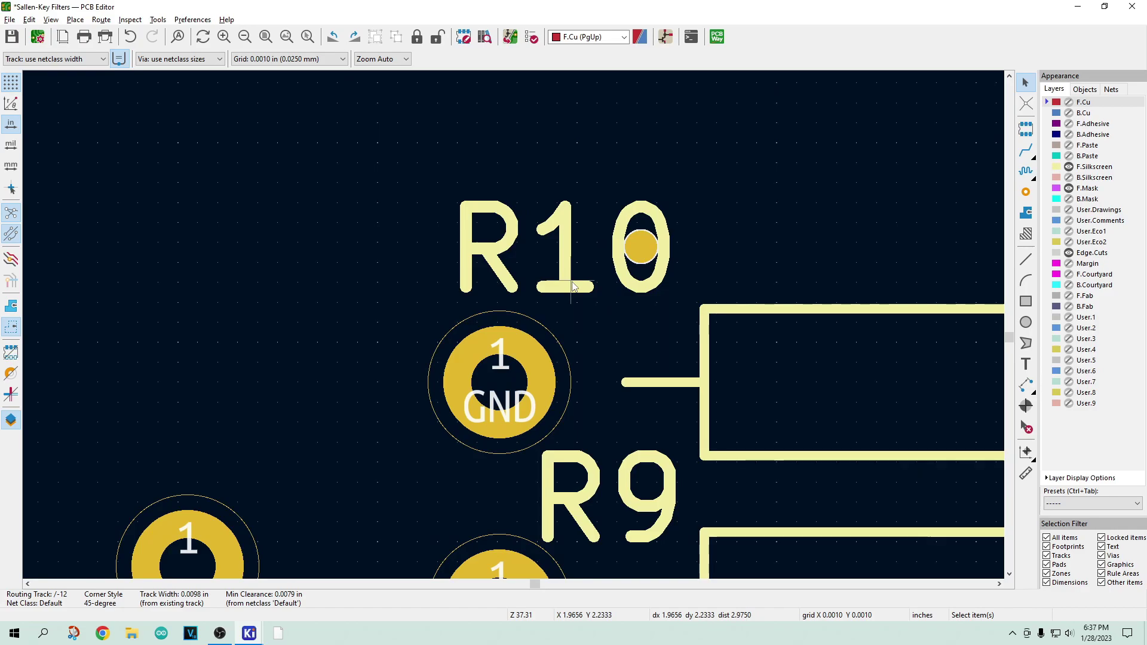
pyautogui.click(564, 257)
pyautogui.moveTo(563, 257); pyautogui.dragTo(493, 248)
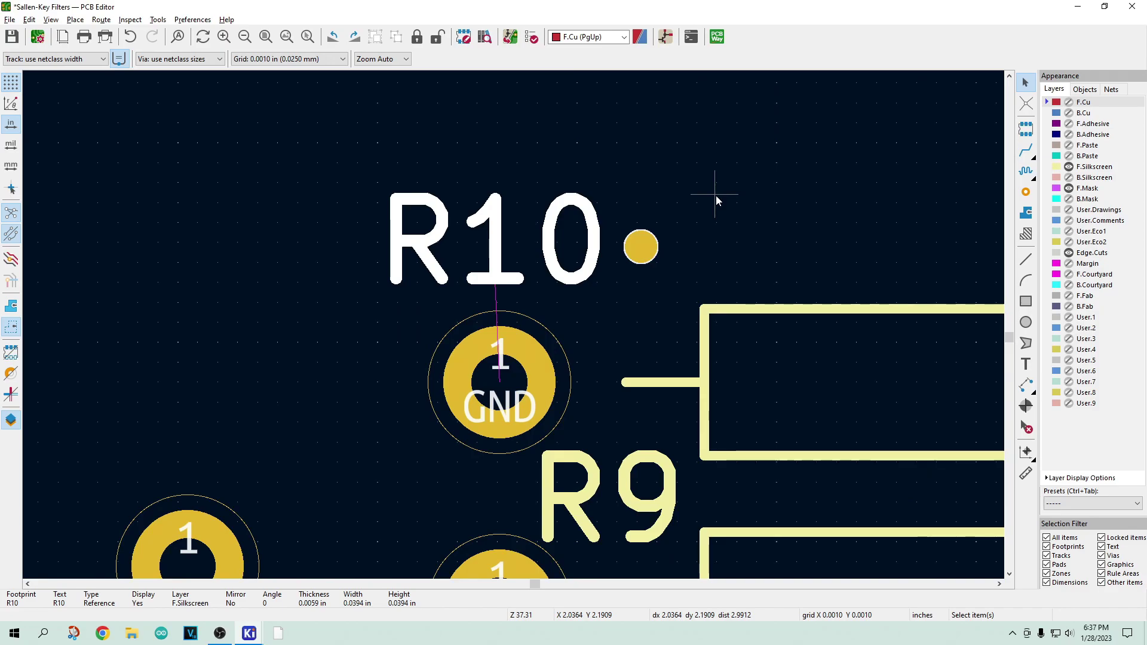
pyautogui.scroll(-1, 715, 195)
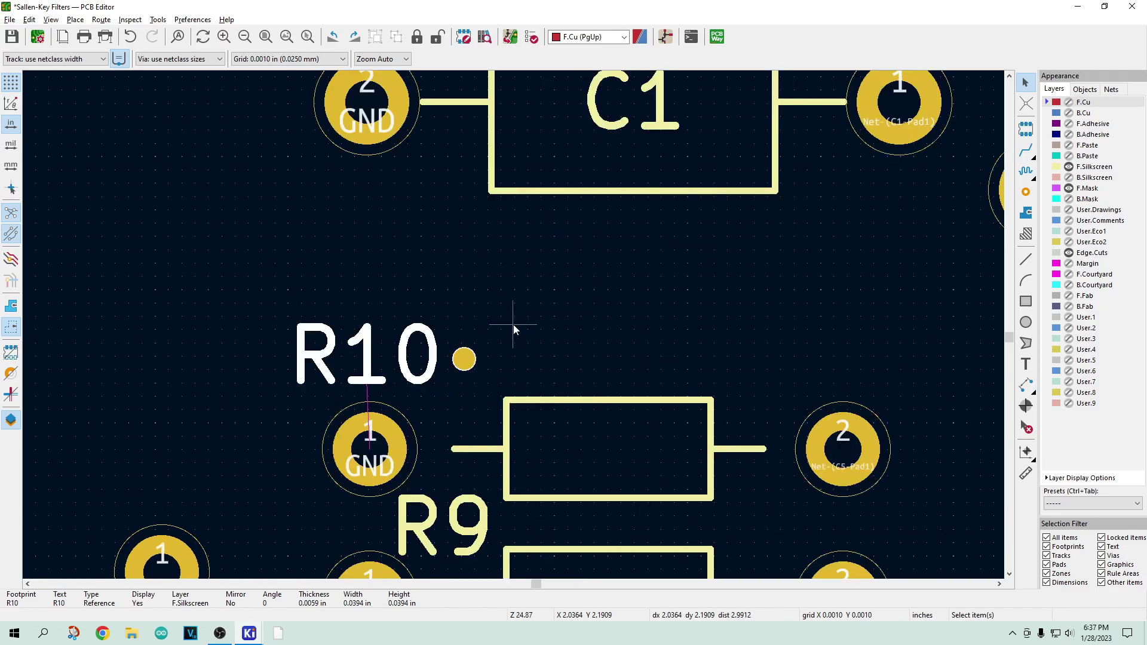
pyautogui.scroll(2, 514, 325)
pyautogui.scroll(-1, 514, 324)
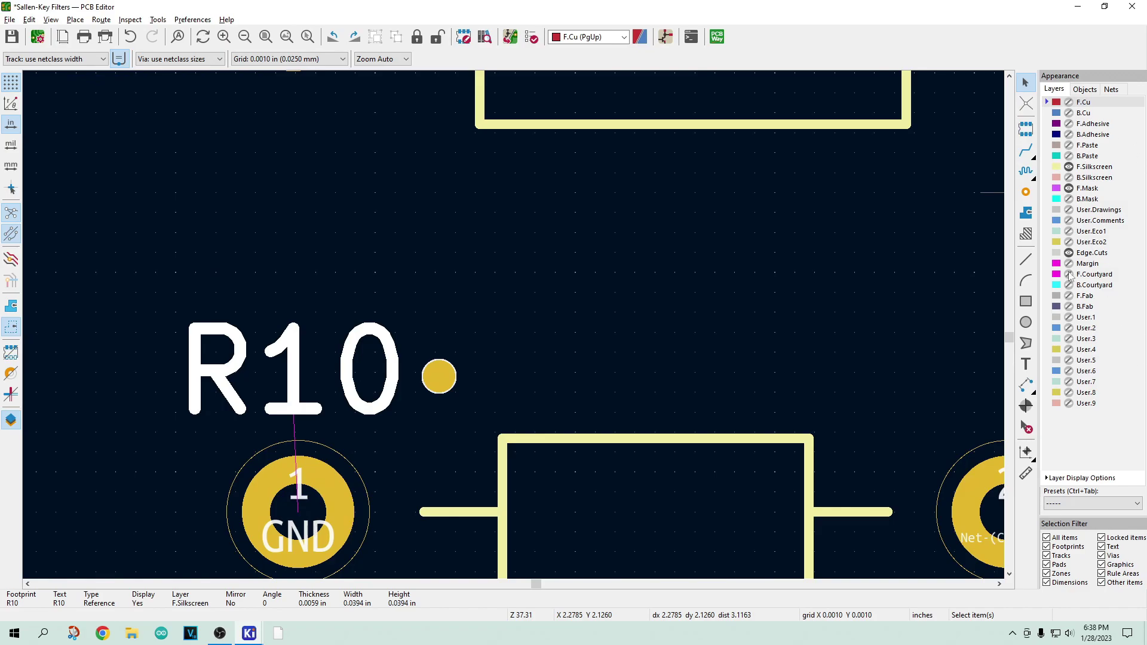
# - Make F.Silkscreen the active layer and place the text "TP1" just above the via opening beside the R10 label
pyautogui.click(1044, 177)
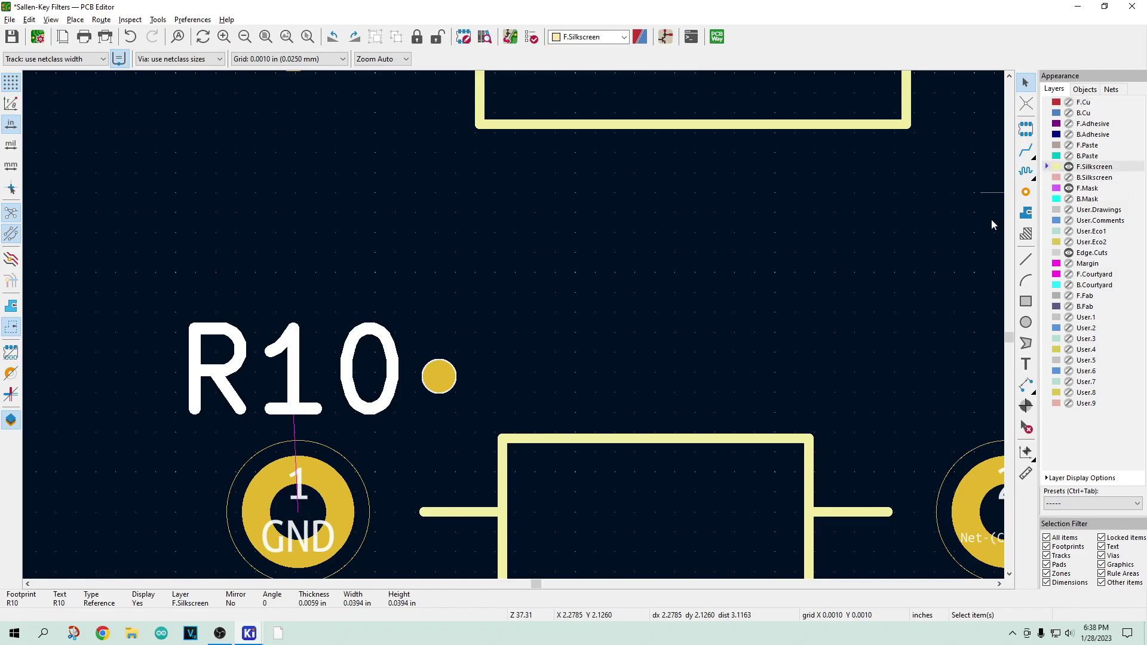
pyautogui.click(1025, 364)
pyautogui.click(995, 402)
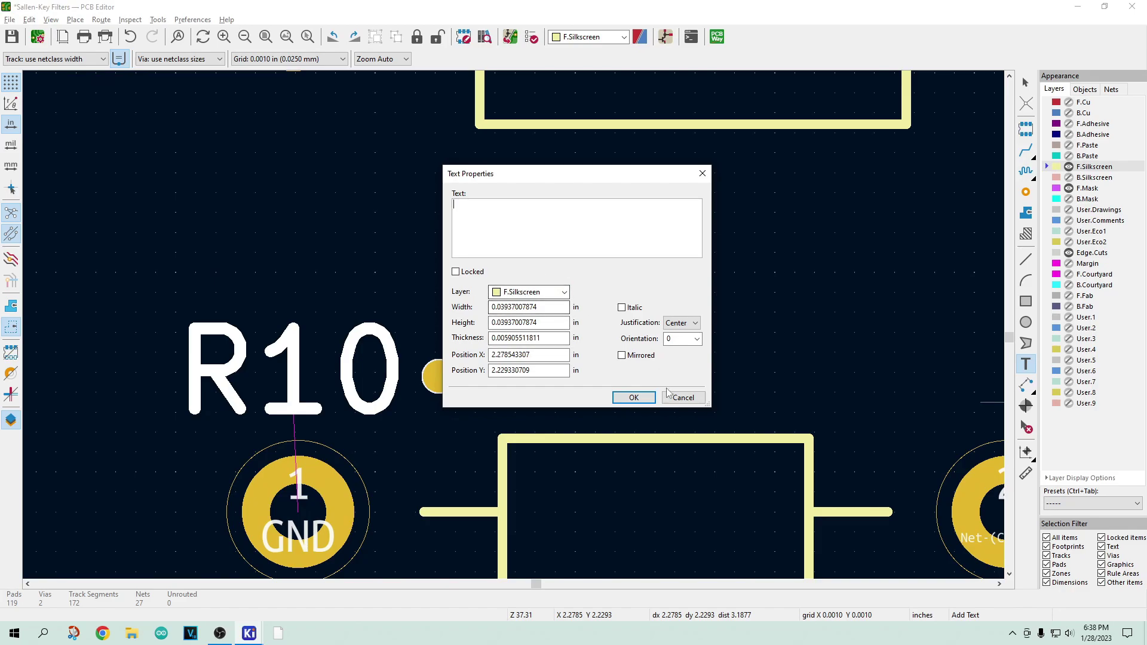
pyautogui.write('TP1')
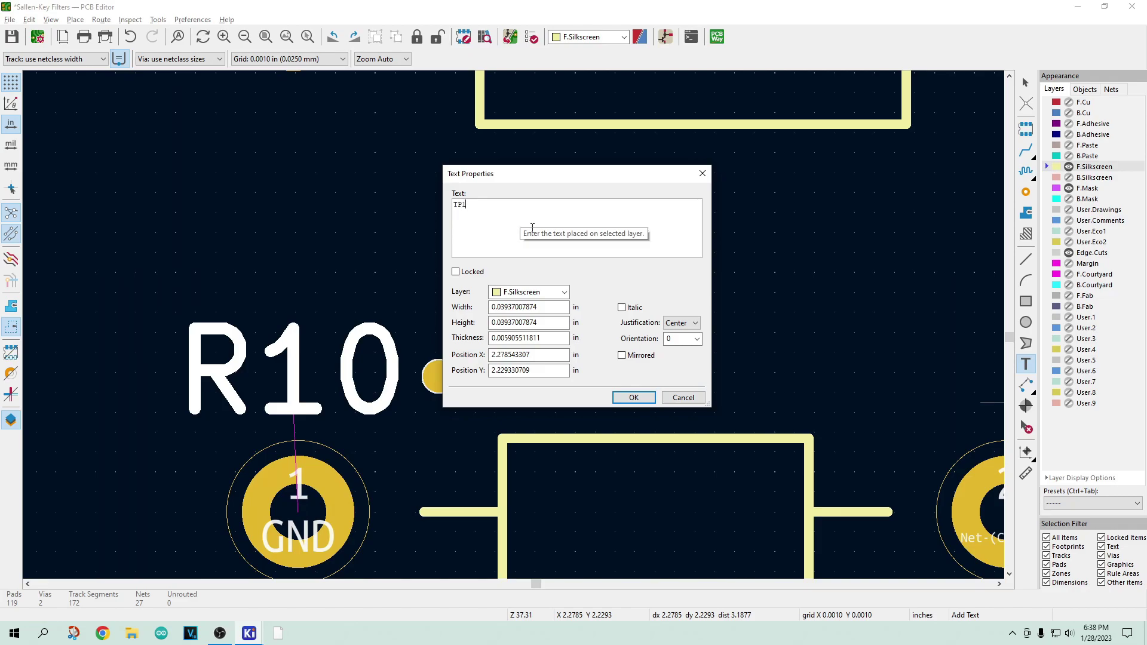
pyautogui.click(633, 397)
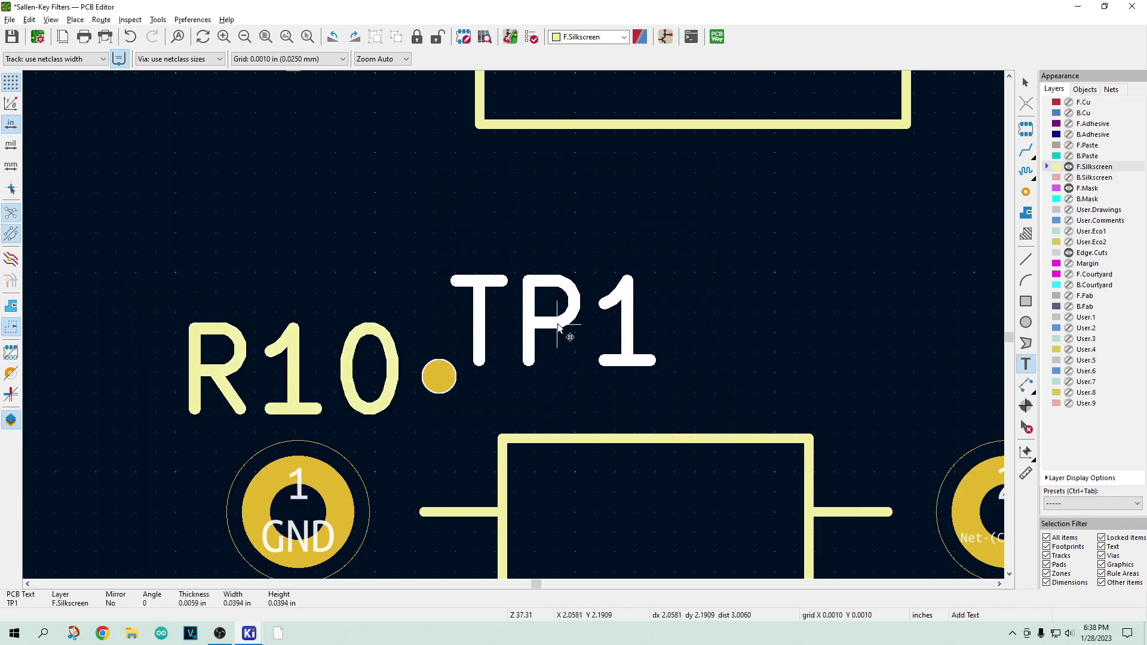
pyautogui.click(552, 311)
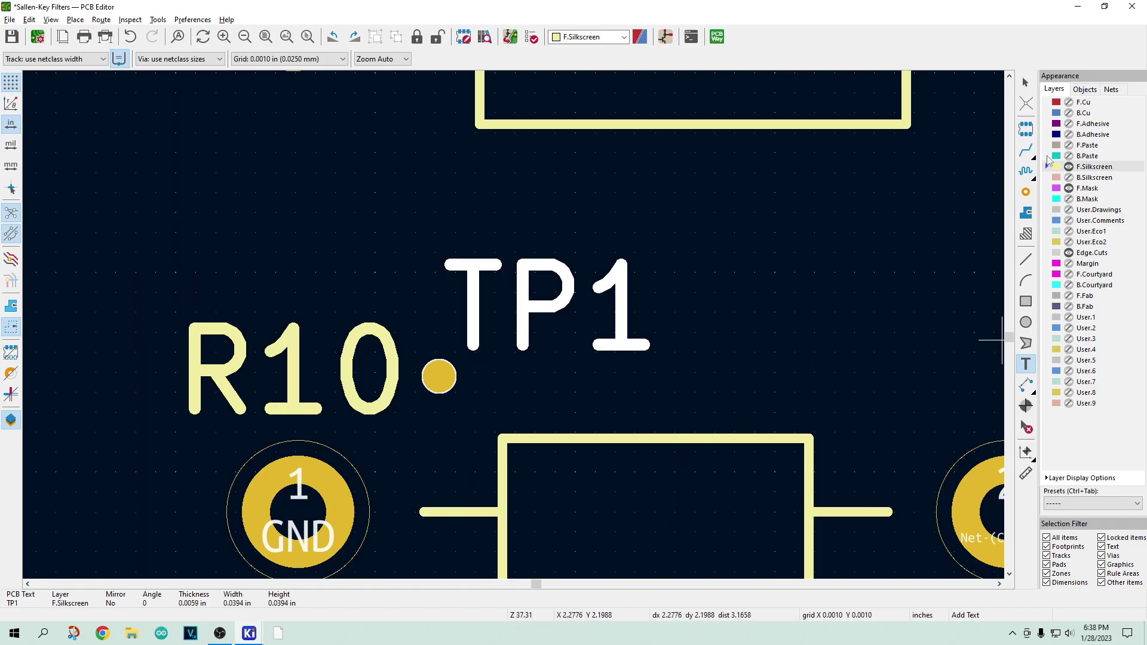
# - Turn on the display of all layers for the whole board
pyautogui.scroll(-2, 811, 287)
pyautogui.scroll(-5, 513, 325)
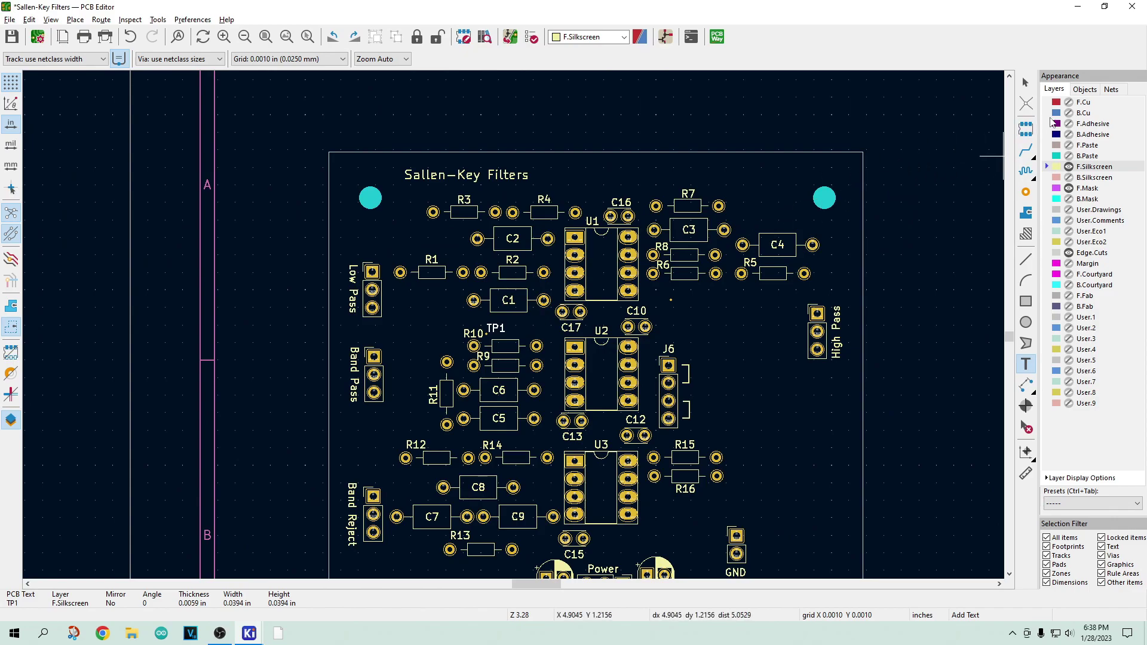
pyautogui.rightClick(1074, 105)
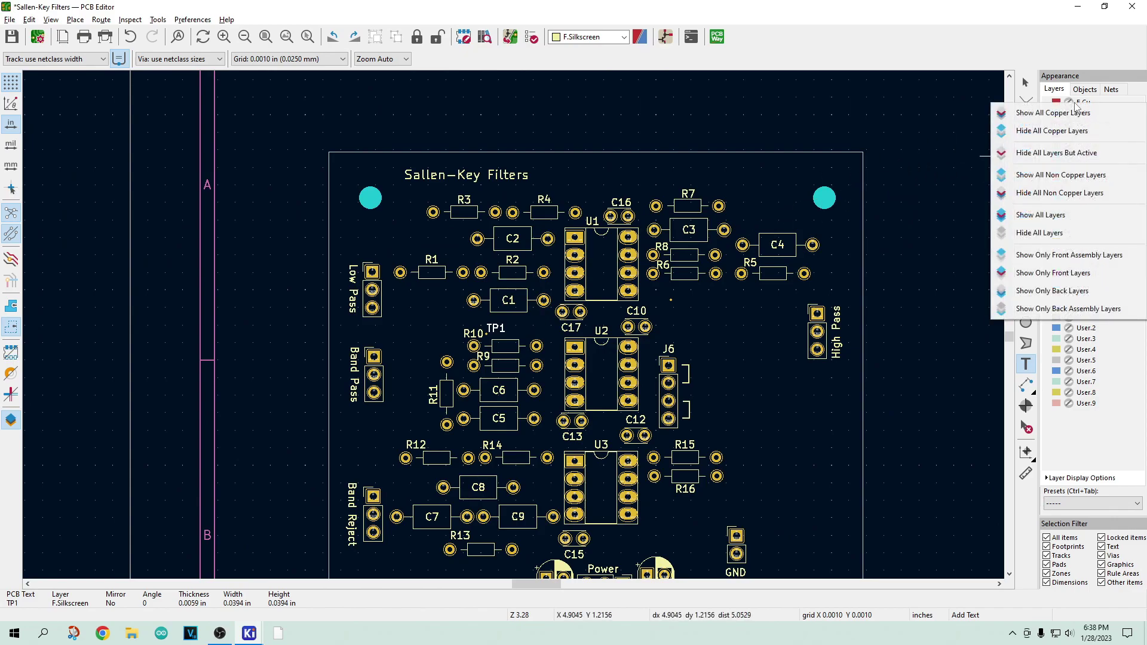
pyautogui.click(1055, 218)
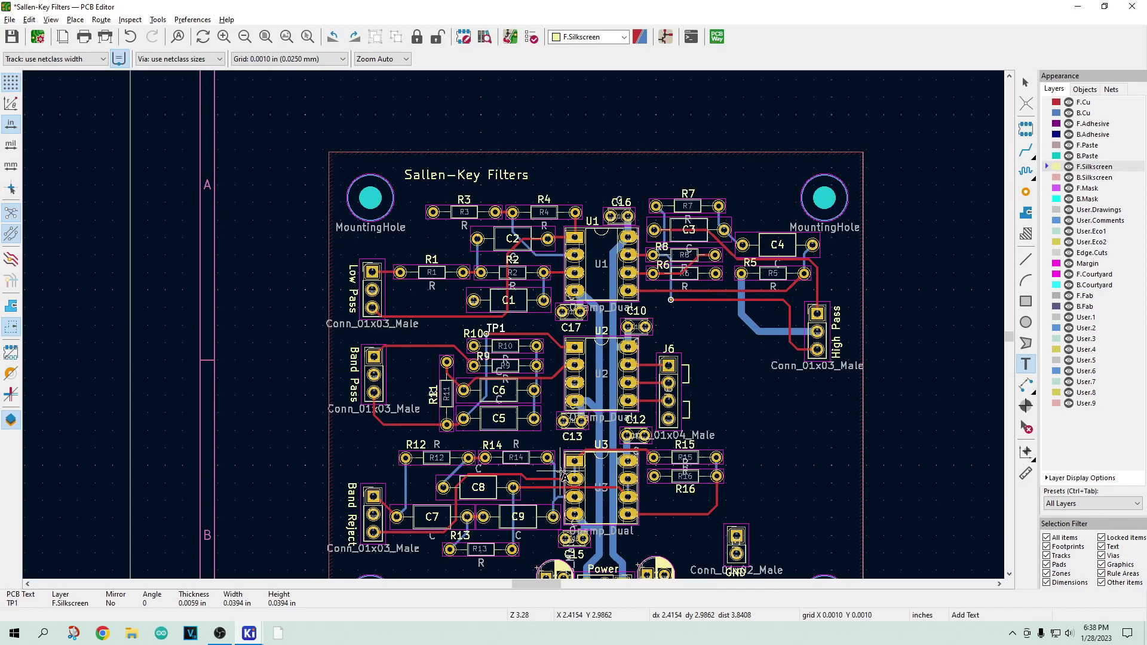
# - Hide the F.Silkscreen and F.Fab layers around the U2 and U3 circuitry
pyautogui.scroll(3, 513, 430)
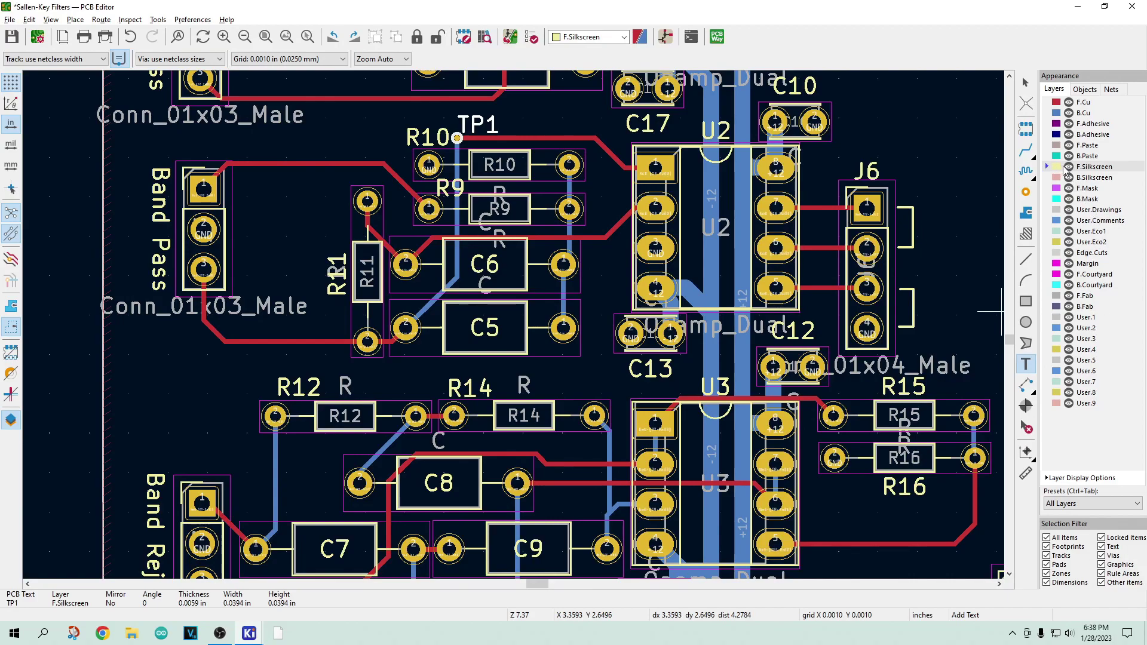
pyautogui.click(1069, 167)
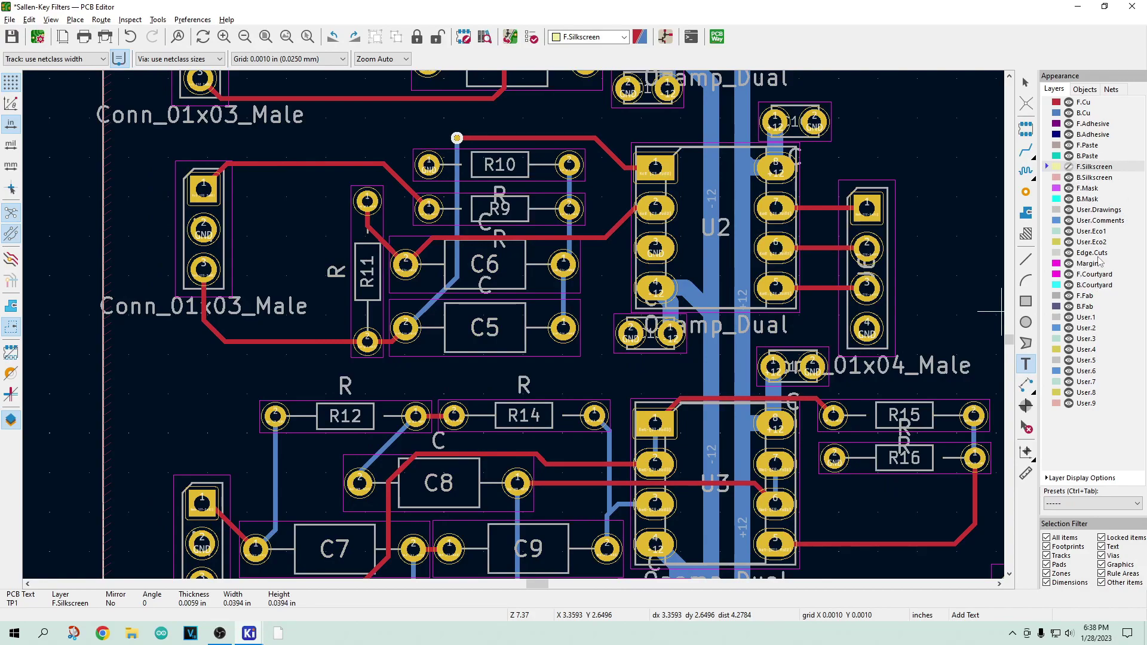
pyautogui.click(1068, 296)
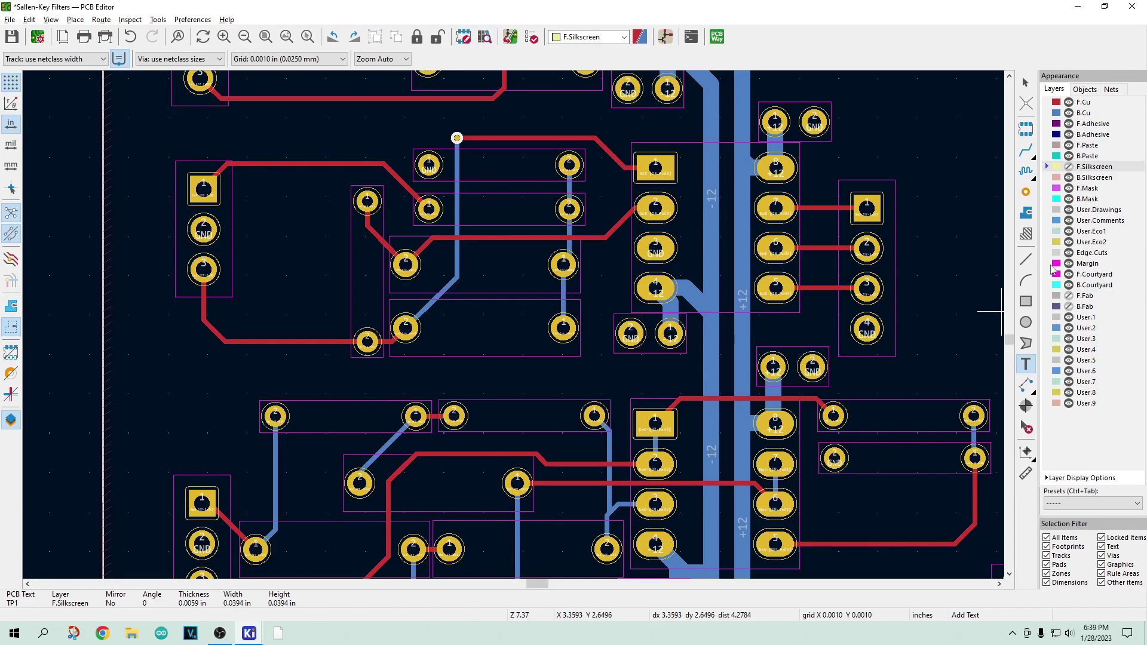
# - Hide the Margin and Edge.Cuts layers while checking the remaining outlines around the board
pyautogui.scroll(-5, 589, 325)
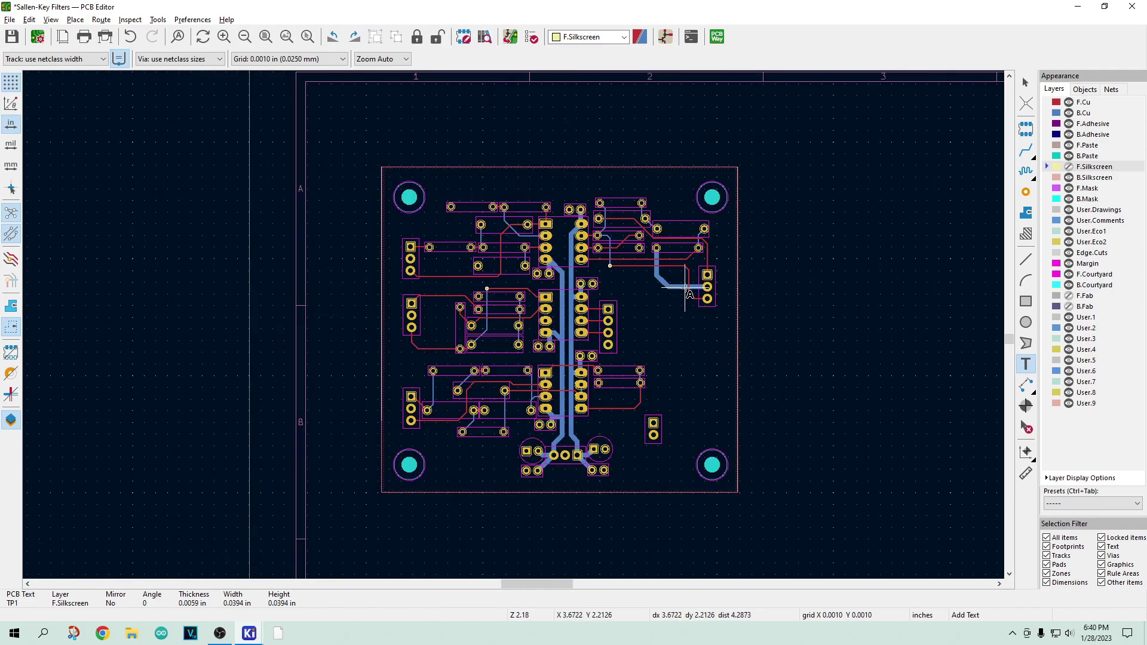
pyautogui.scroll(2, 517, 327)
pyautogui.scroll(-2, 517, 327)
pyautogui.scroll(1, 517, 328)
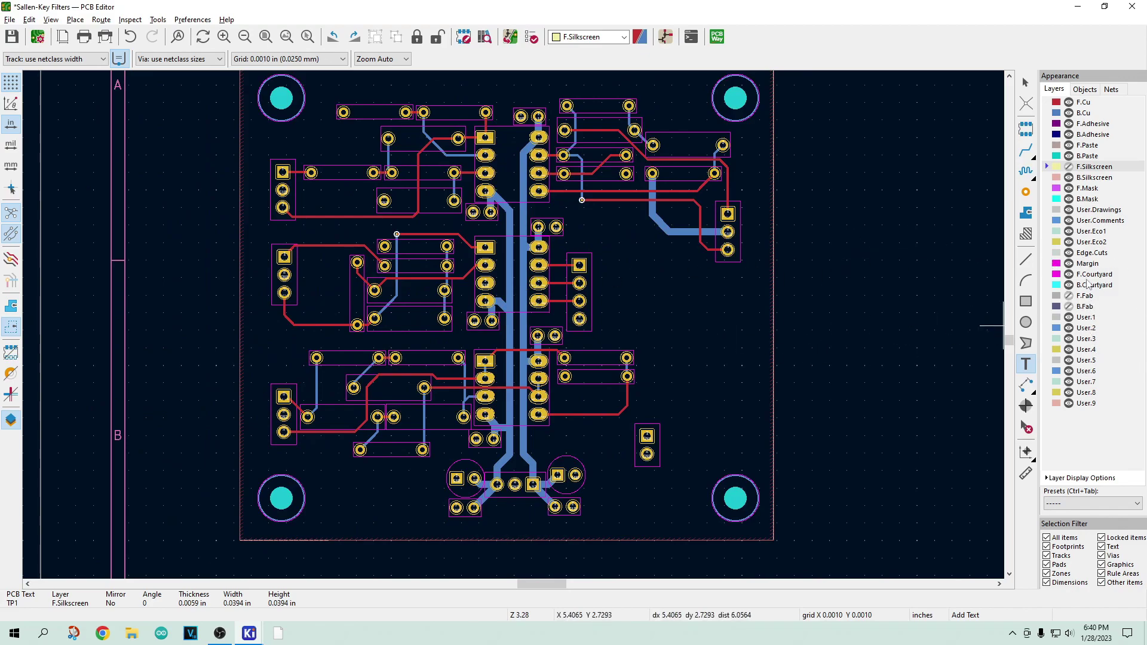
pyautogui.click(1069, 264)
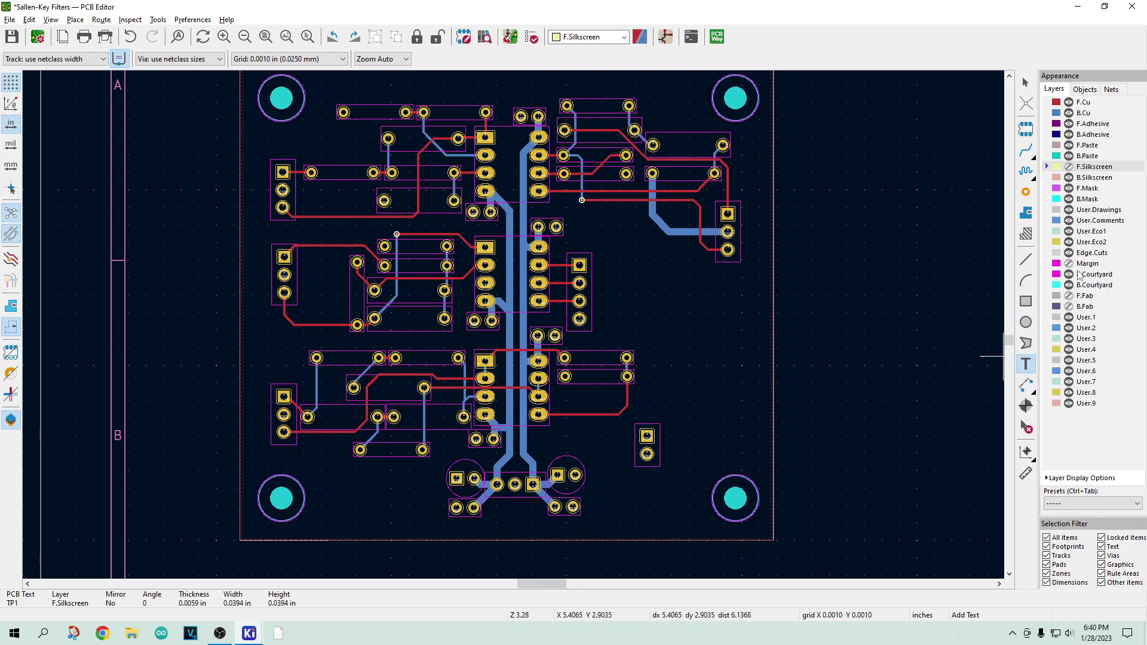
pyautogui.click(1069, 252)
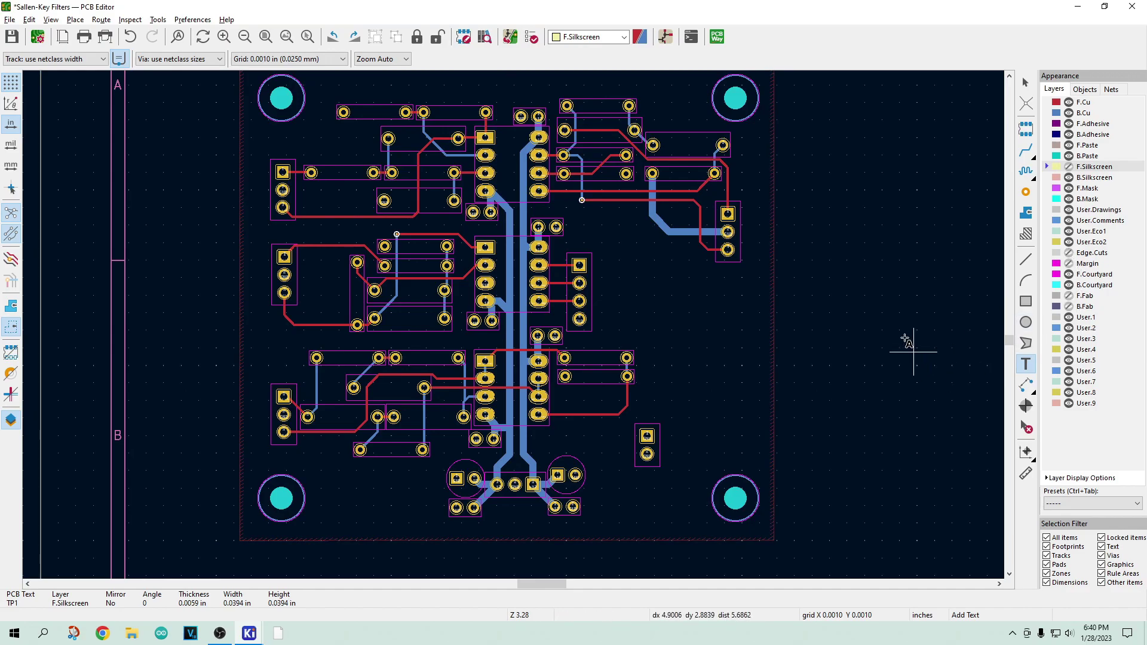
# - Examine the remaining border line around the board and the courtyard outlines around the components
pyautogui.scroll(3, 908, 343)
pyautogui.scroll(-5, 512, 325)
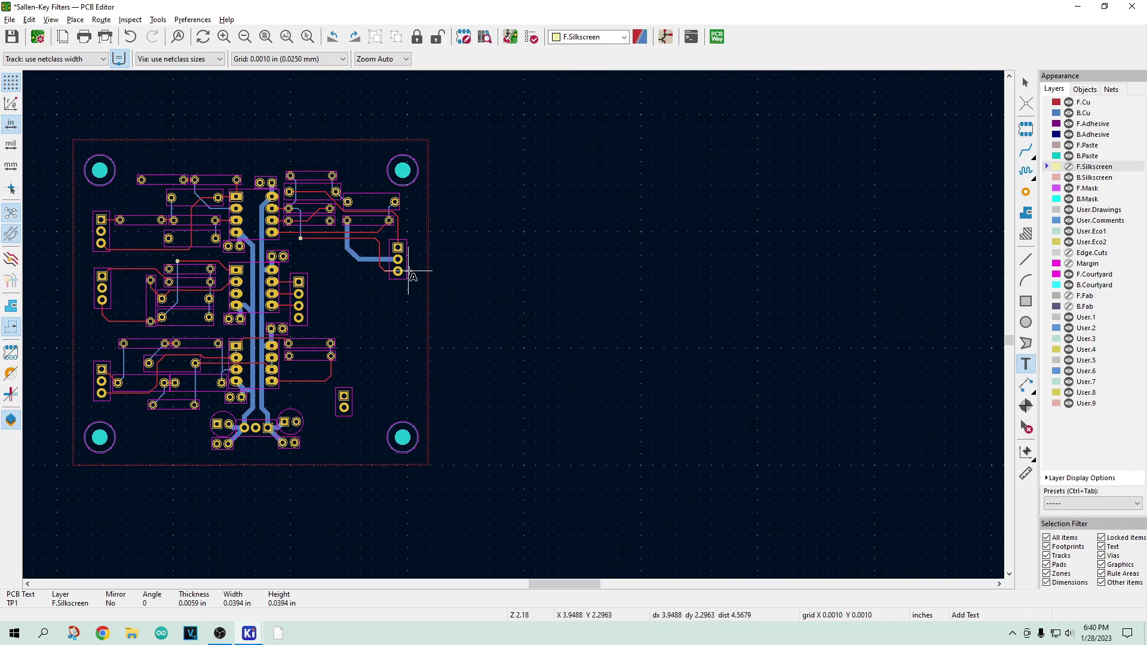
pyautogui.scroll(2, 260, 307)
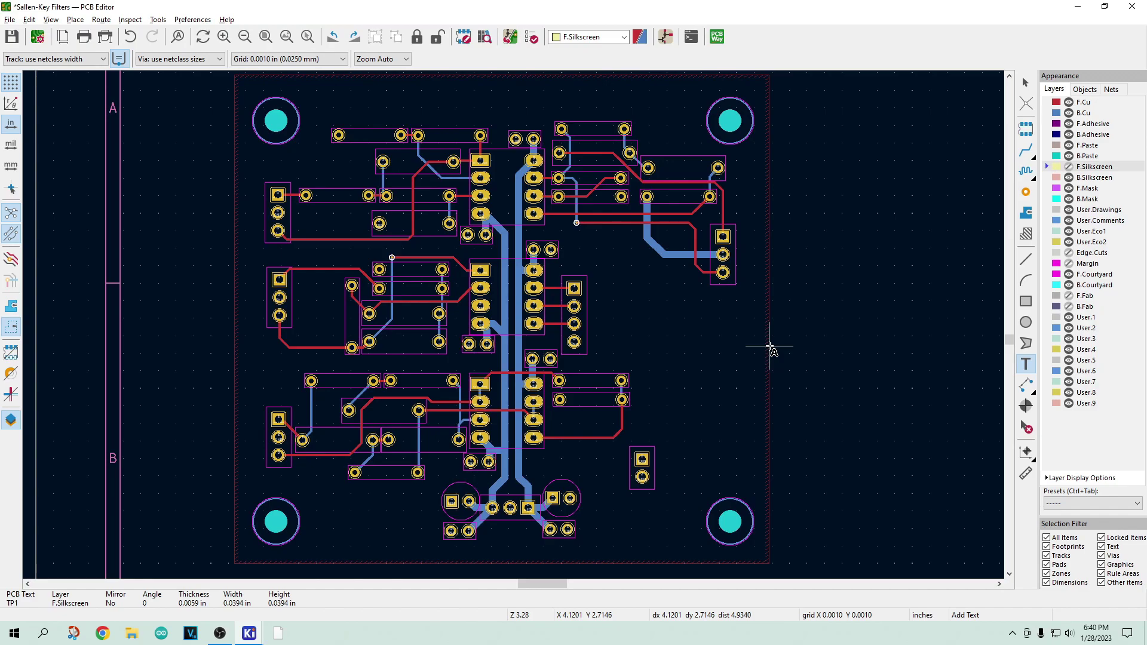
pyautogui.scroll(-2, 769, 346)
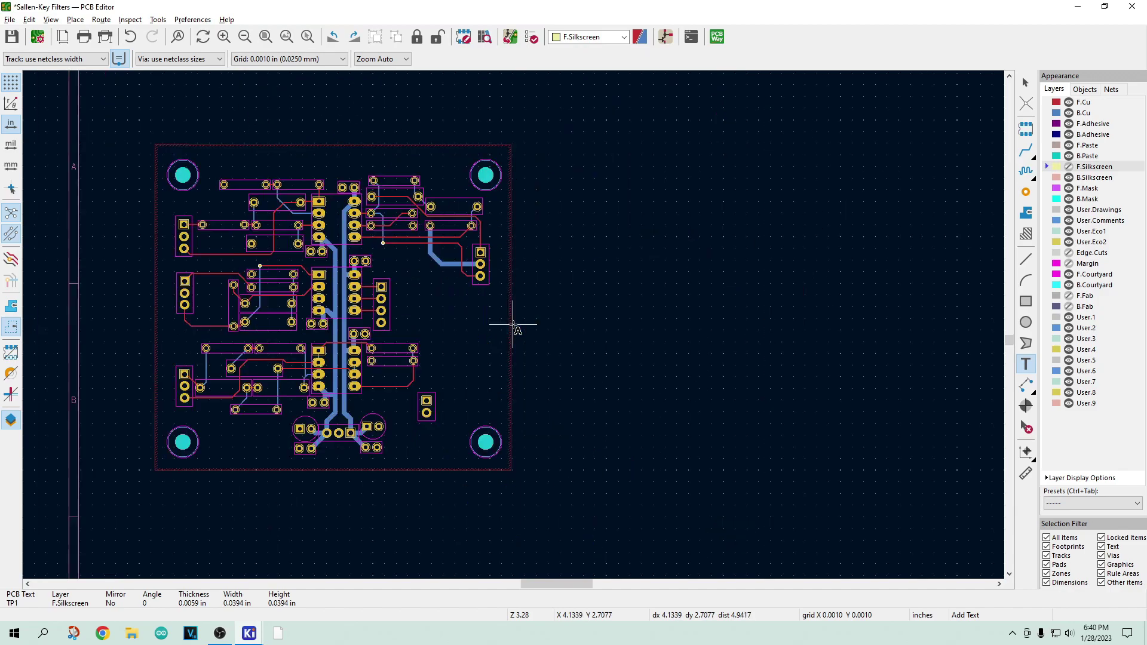
pyautogui.scroll(1, 640, 218)
pyautogui.scroll(-1, 512, 325)
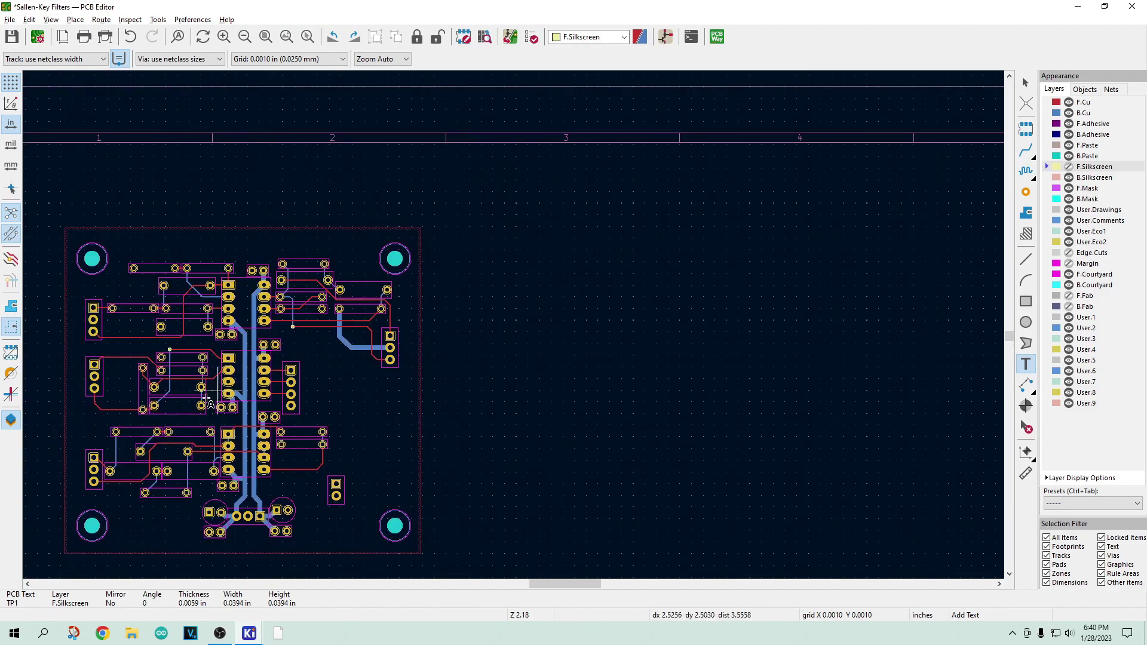
pyautogui.scroll(1, 217, 390)
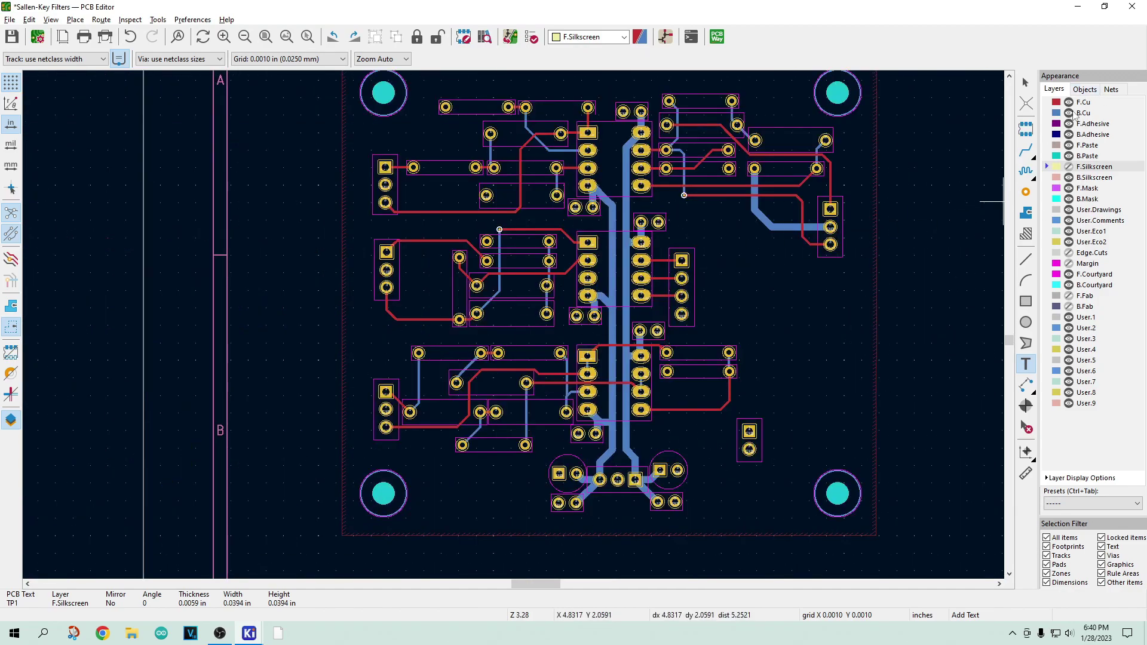